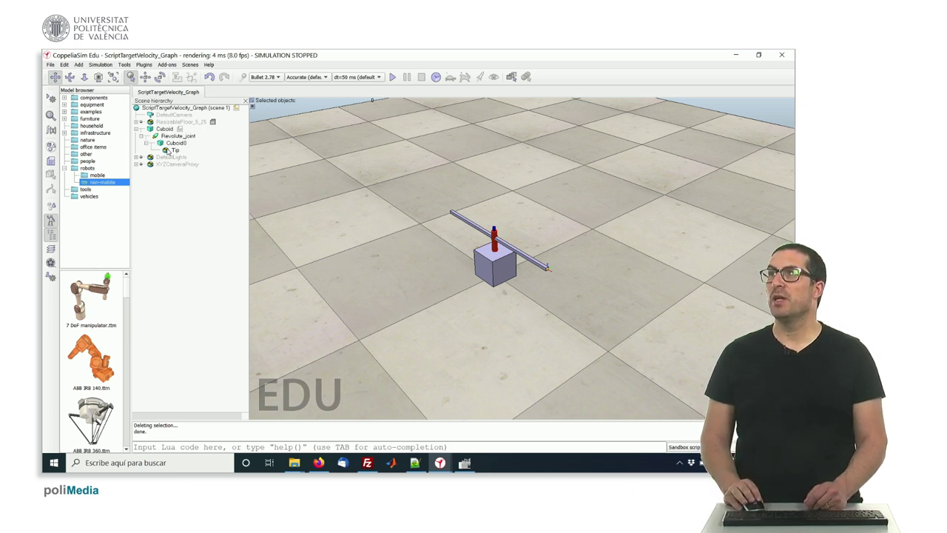
Select the Tip dummy at the bar's end and read its position: x +0.2500, z +0.1500.
left_click(168, 151)
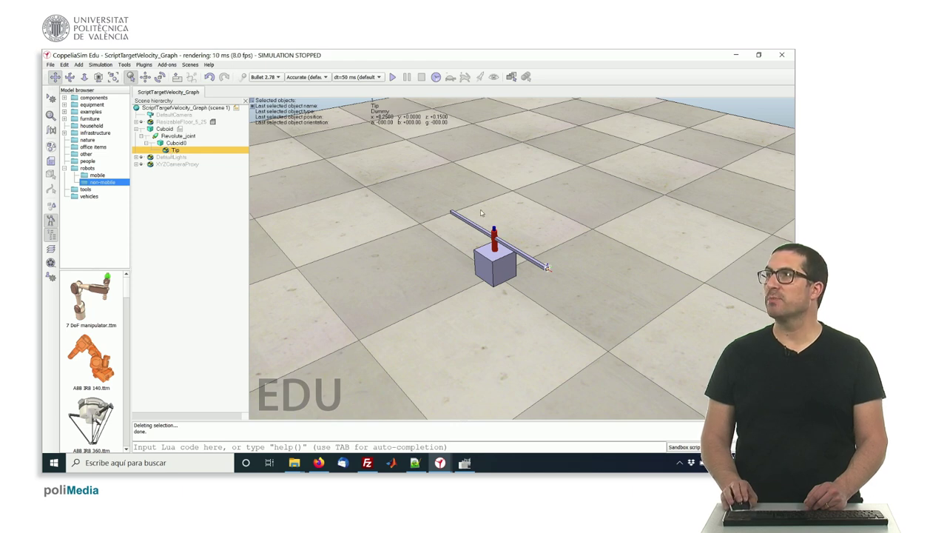
scroll(507, 225, "up", 3)
scroll(570, 289, "up", 5)
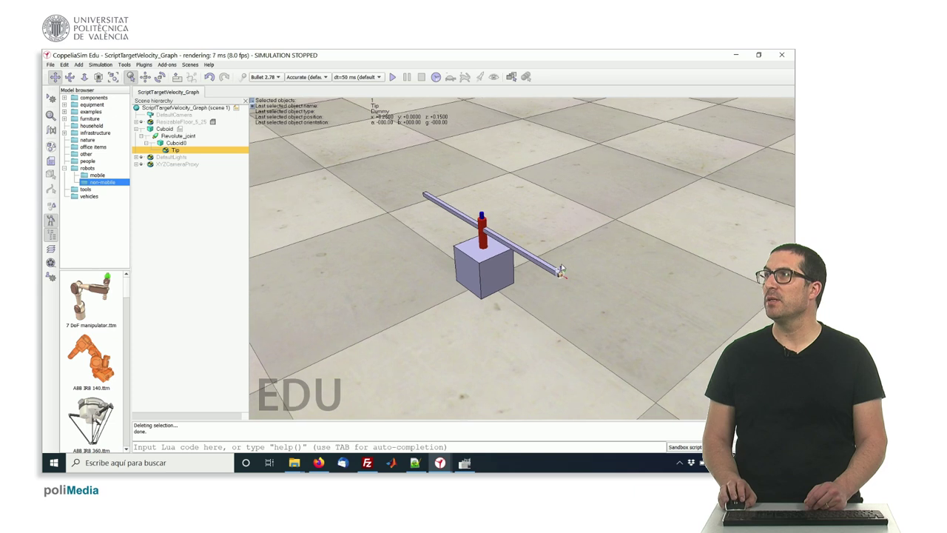
scroll(568, 289, "up", 2)
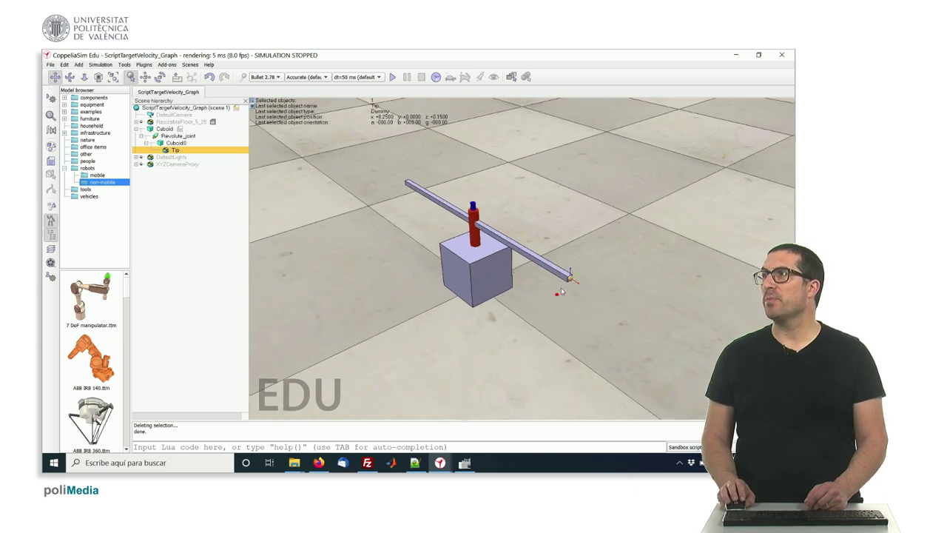
left_click(561, 282)
left_click(170, 151)
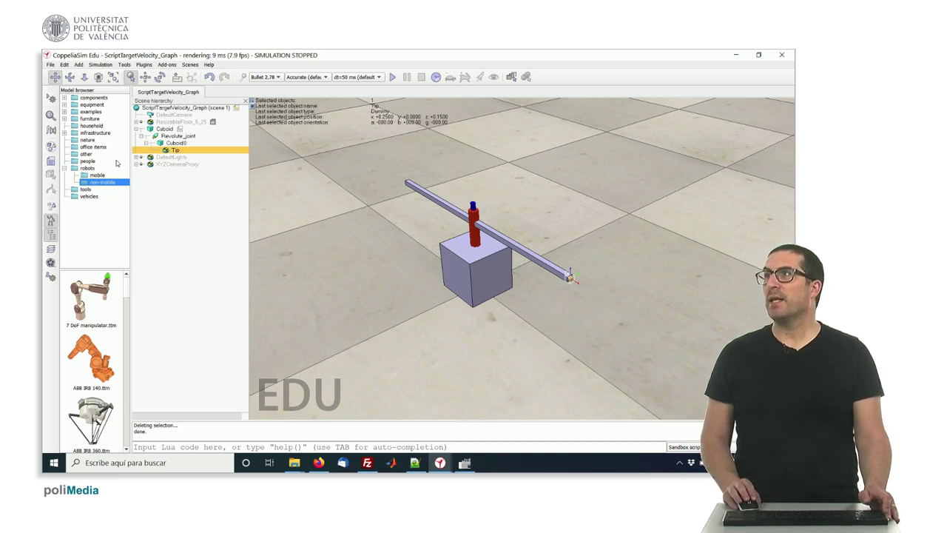
scroll(367, 245, "down", 1)
scroll(366, 244, "down", 2)
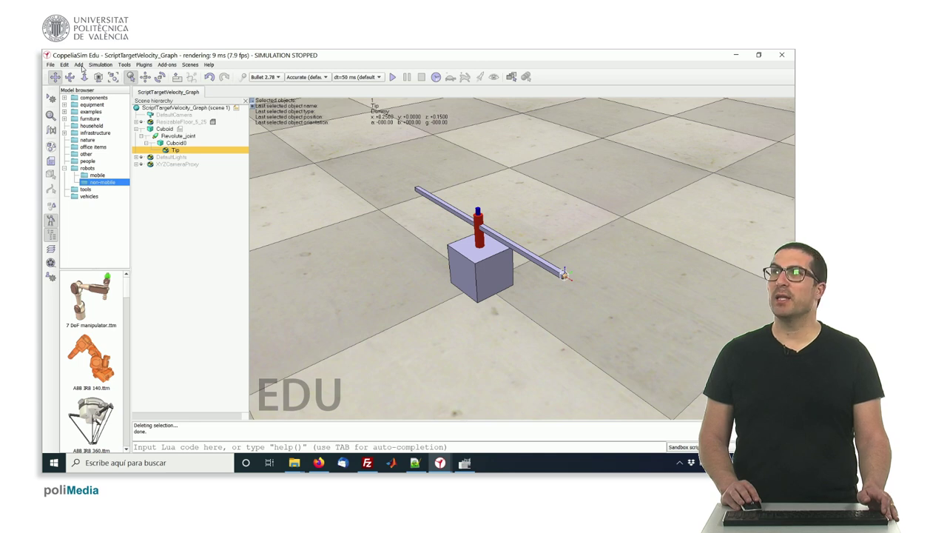
Add a Graph object, move its plot window left, and show the empty 0–5 s time graph.
left_click(79, 65)
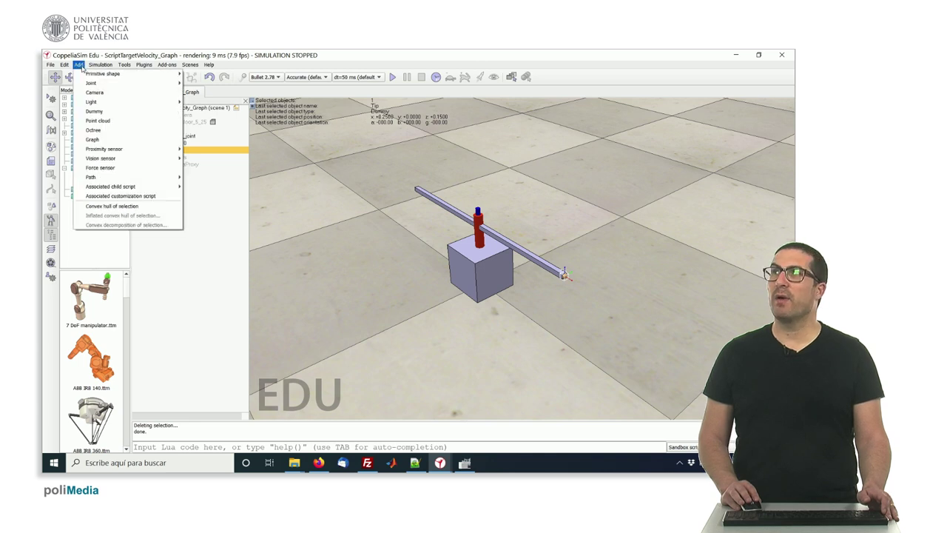
left_click(108, 139)
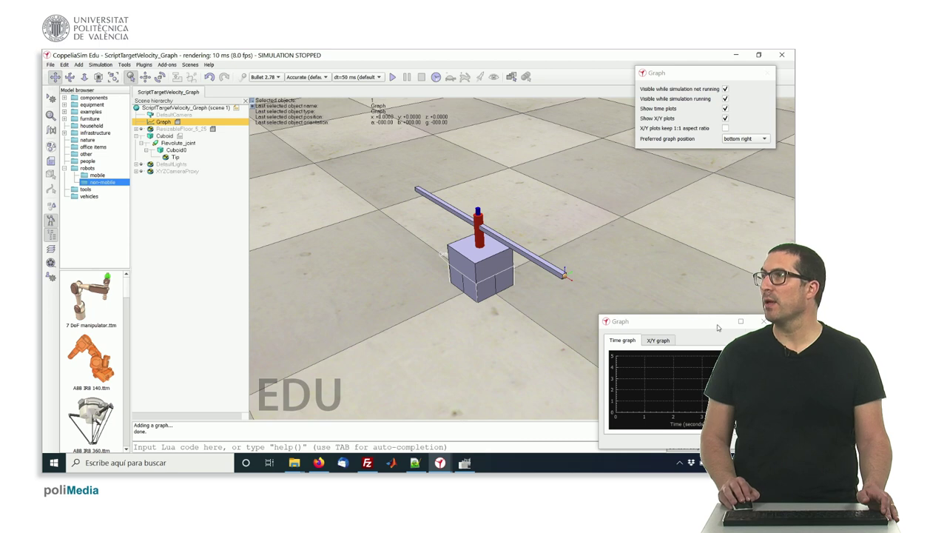
left_click_drag(645, 322, 555, 317)
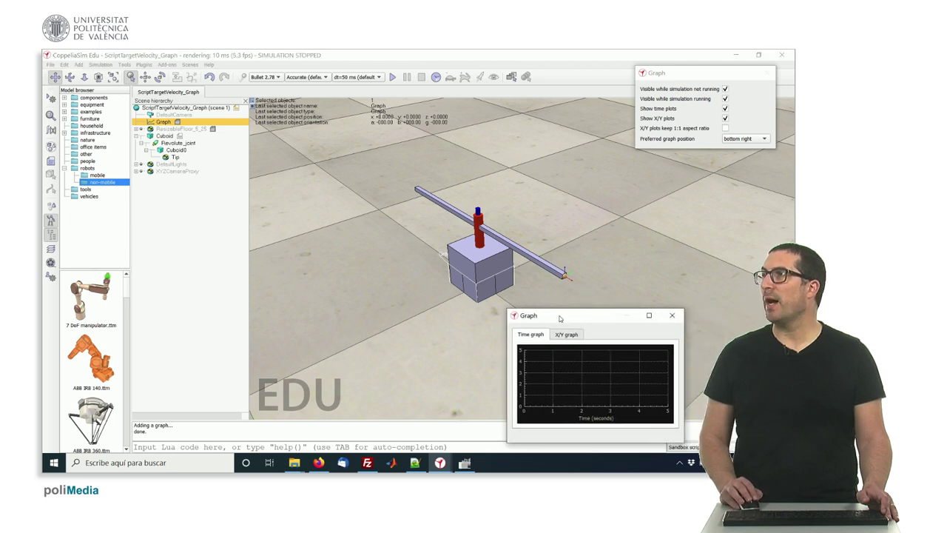
left_click(567, 335)
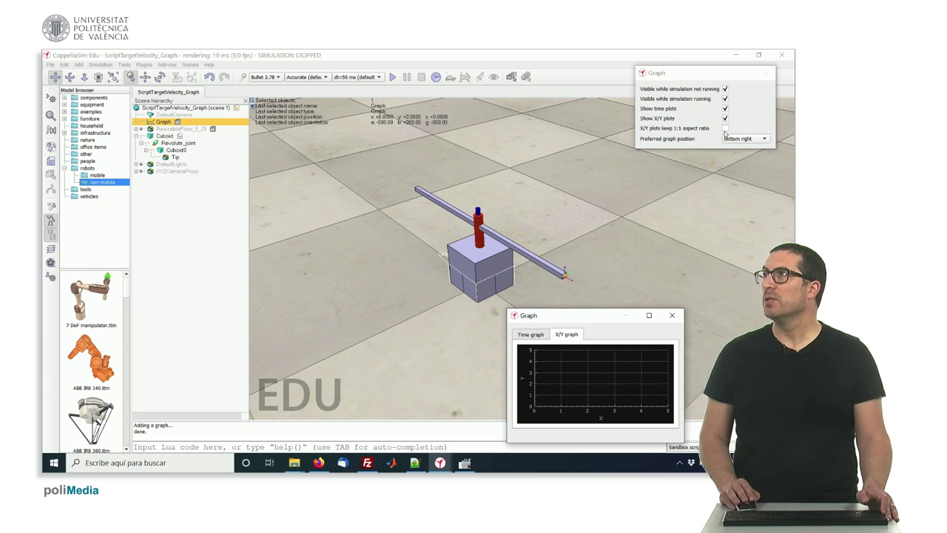
left_click(530, 335)
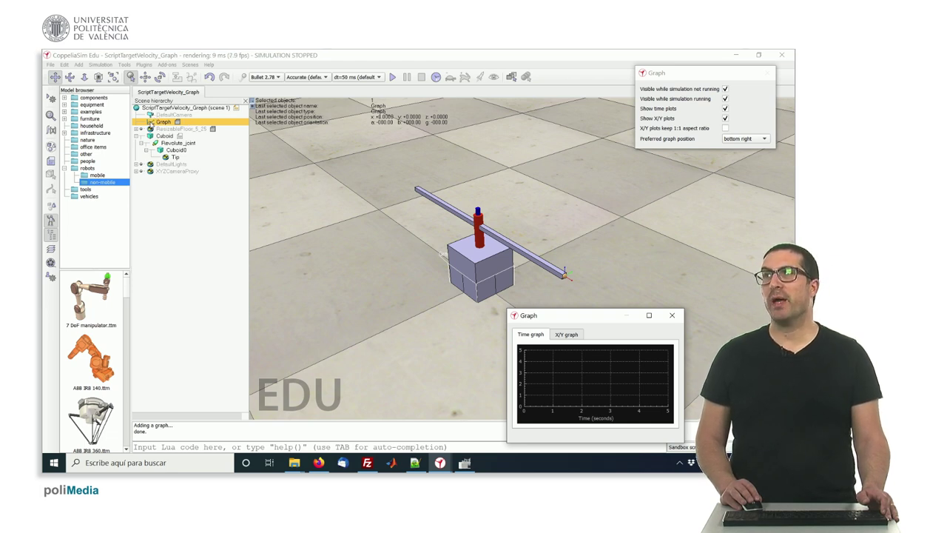
Open the Graph's Scene Object Properties from the Scene hierarchy.
double_click(151, 122)
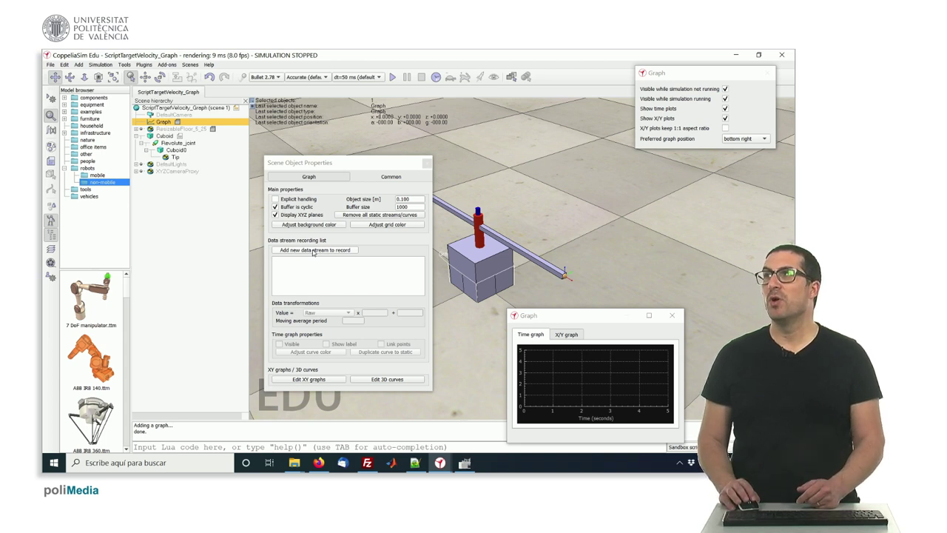
Add a data stream recording Tip's absolute x-position and rename it X.
left_click(312, 250)
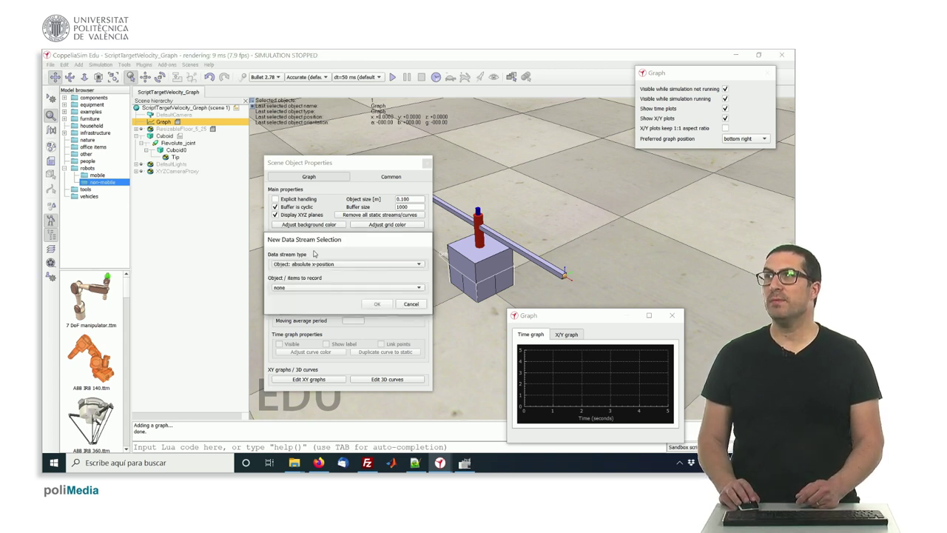
left_click(319, 265)
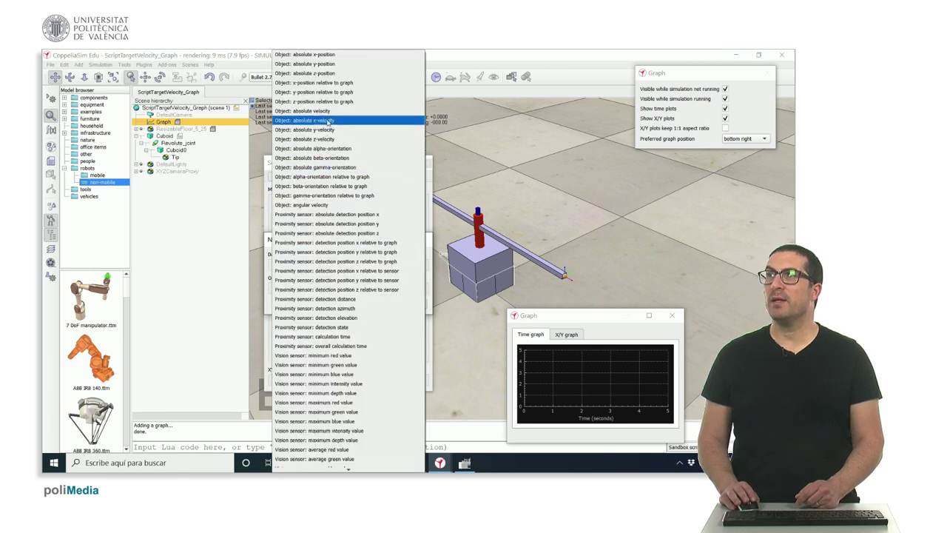
scroll(329, 328, "down", 1)
scroll(329, 374, "down", 9)
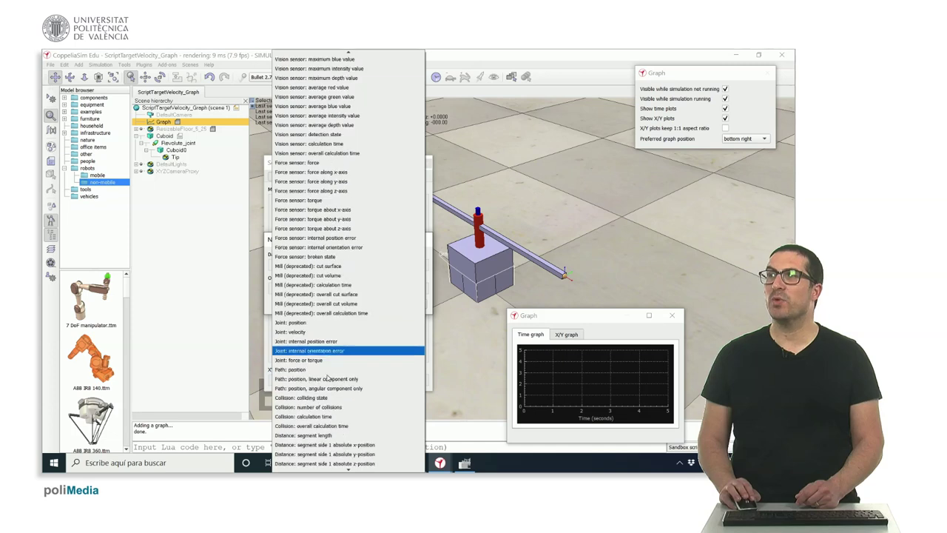
scroll(327, 378, "down", 5)
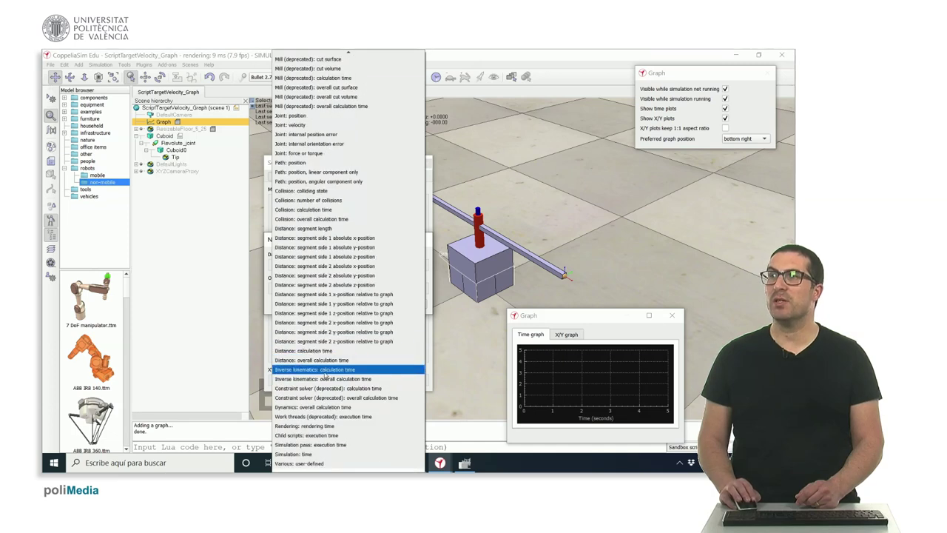
scroll(326, 374, "up", 16)
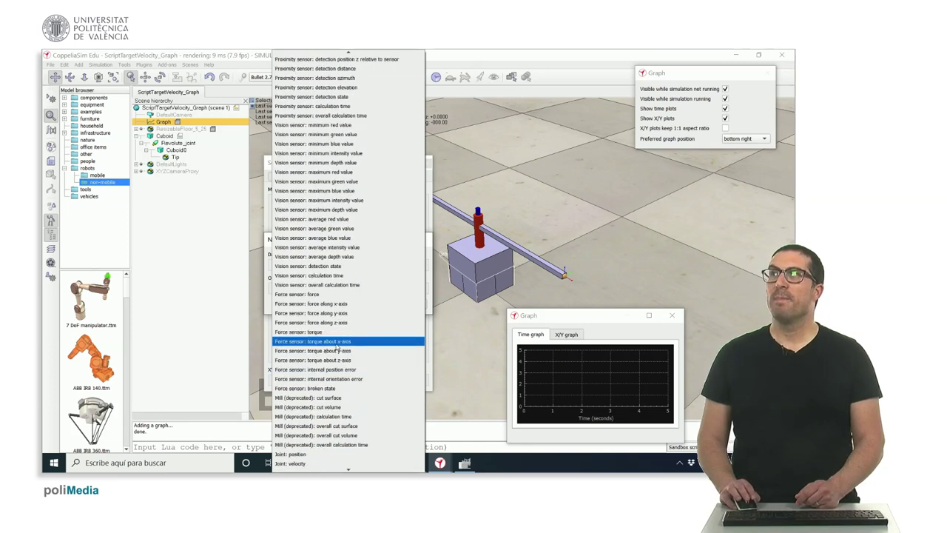
scroll(333, 347, "up", 5)
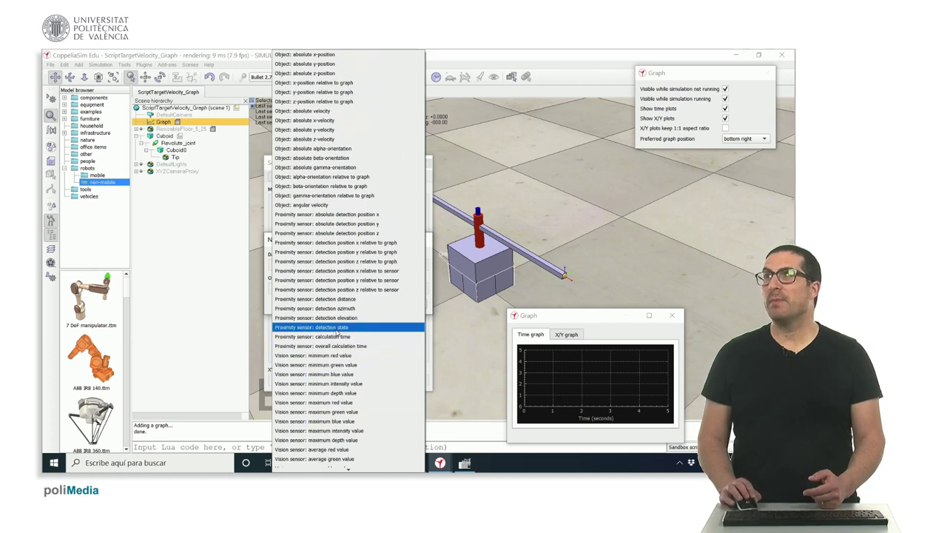
left_click(313, 56)
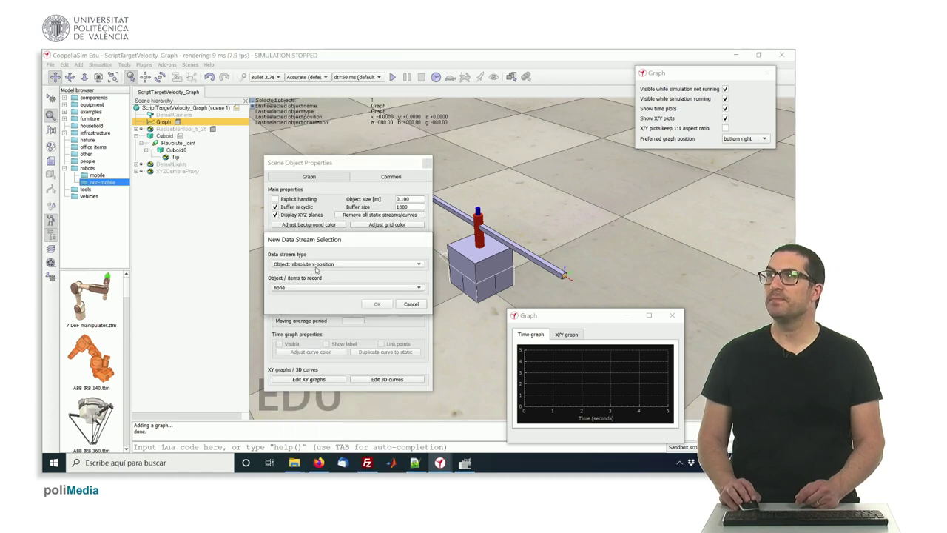
left_click(320, 292)
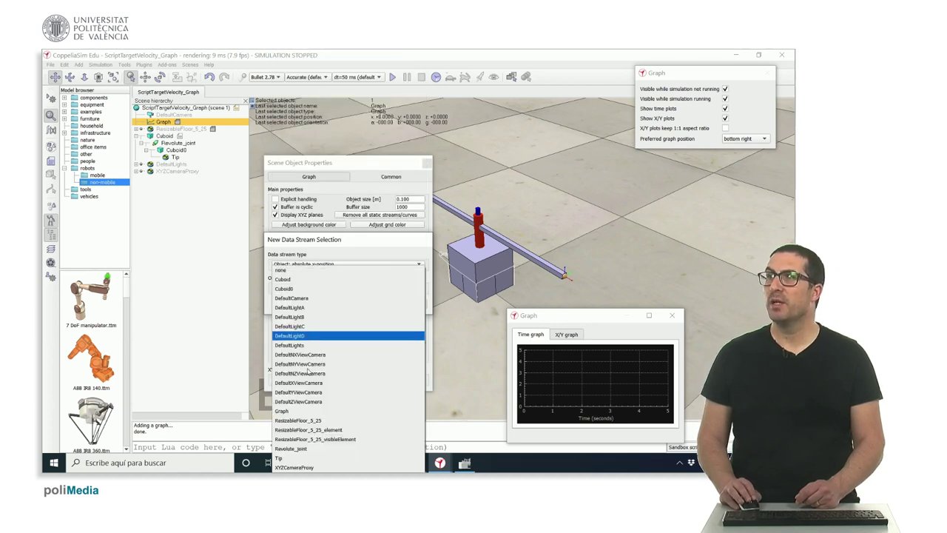
left_click(306, 460)
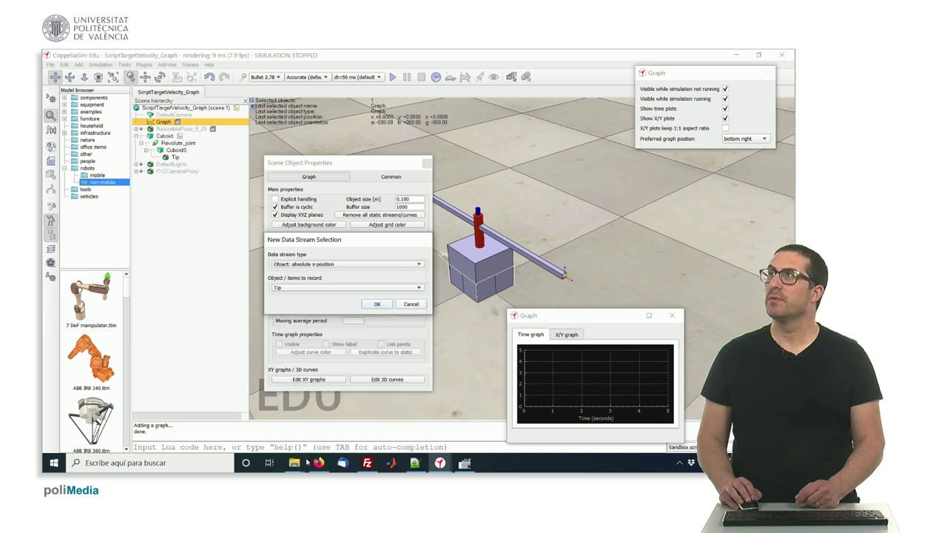
left_click(376, 304)
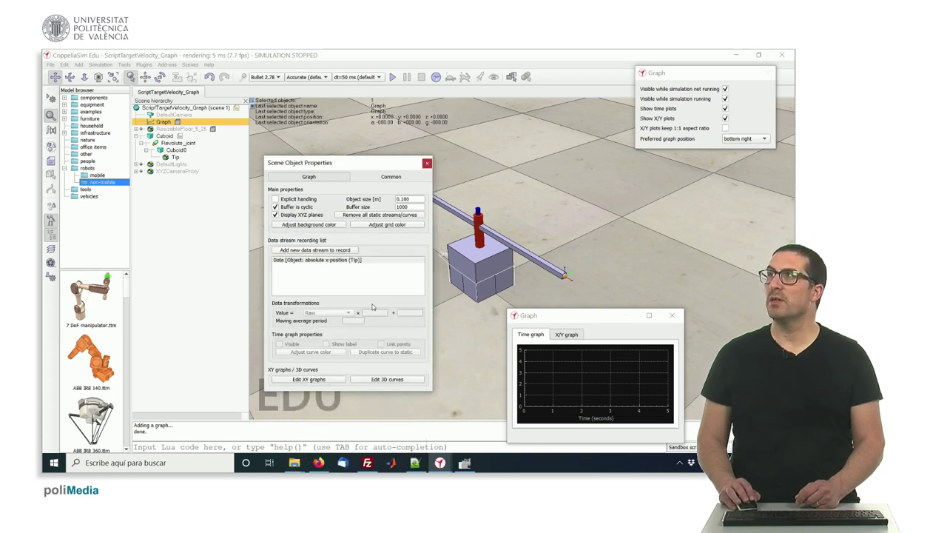
double_click(281, 263)
type("X")
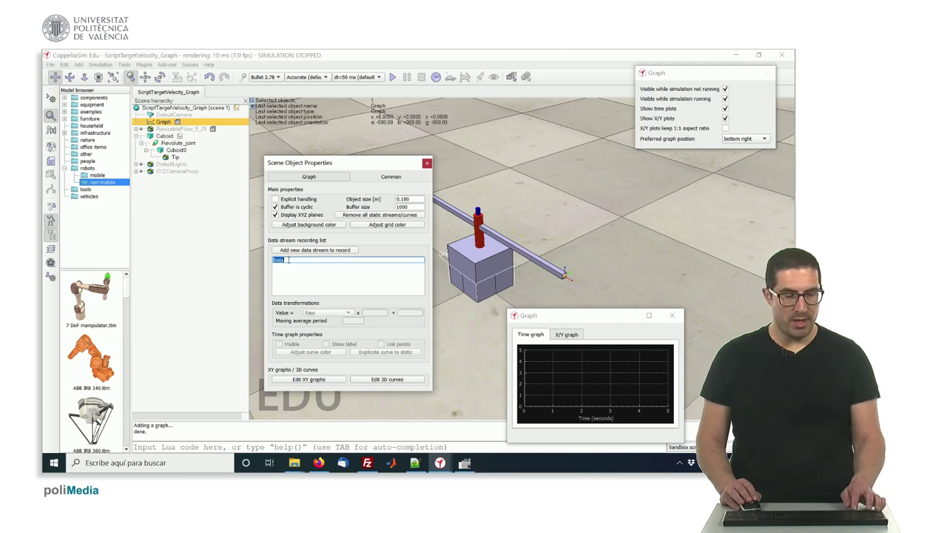
key("Return")
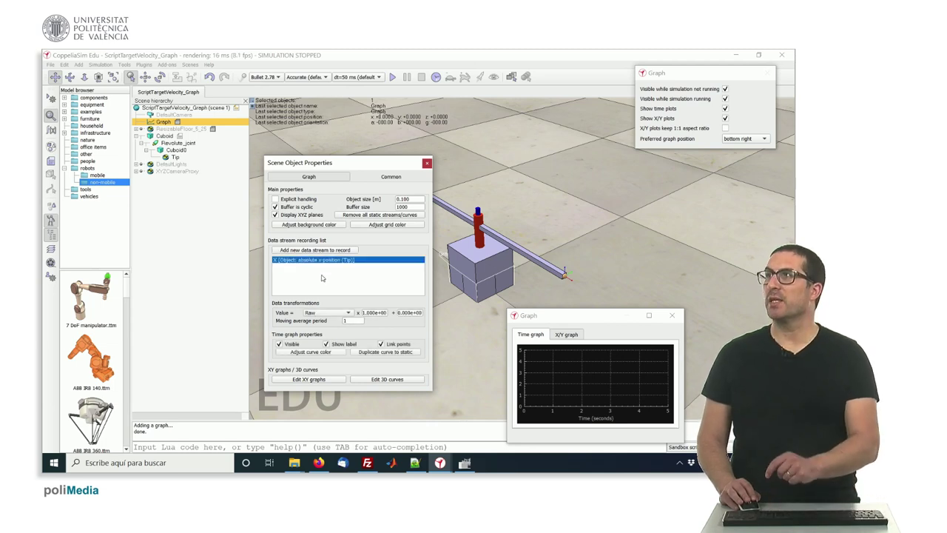
Add a second stream recording Tip's absolute y-position, named Y.
left_click(316, 251)
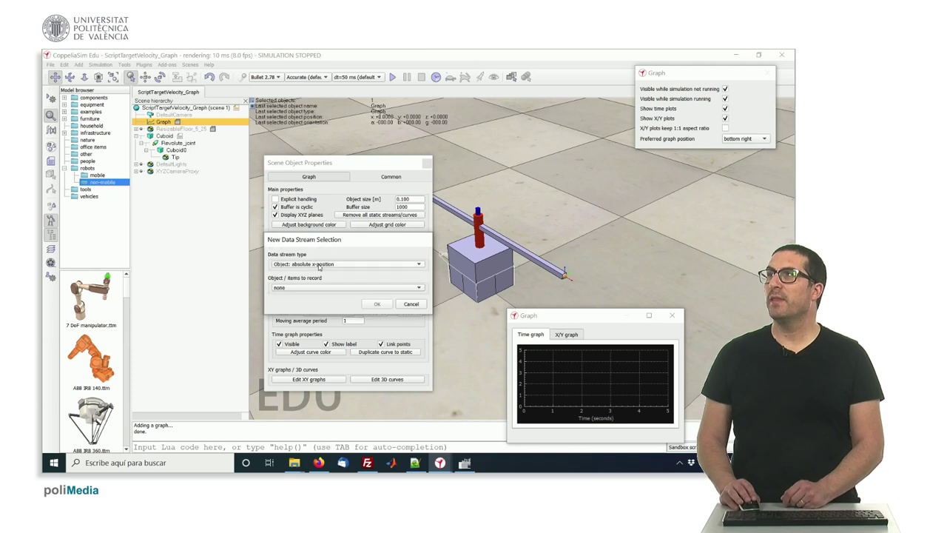
left_click(319, 263)
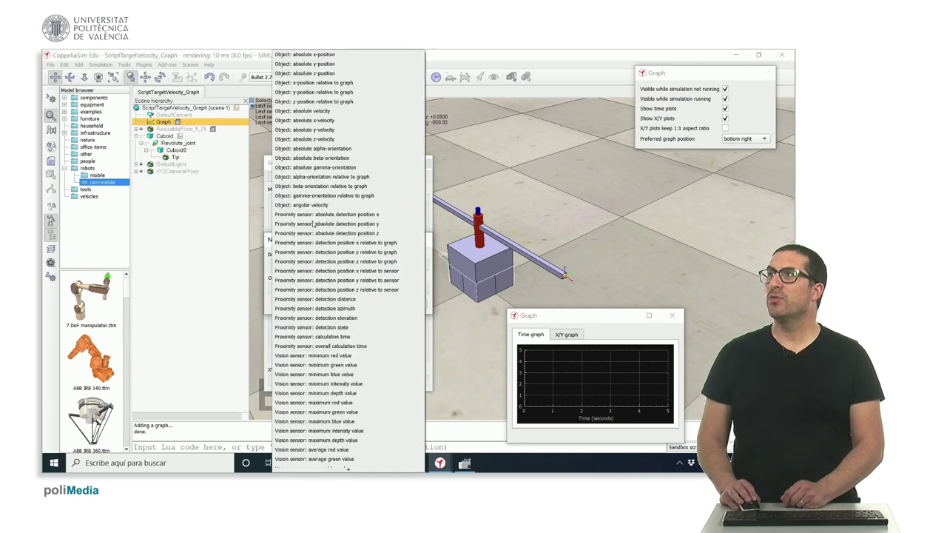
left_click(326, 65)
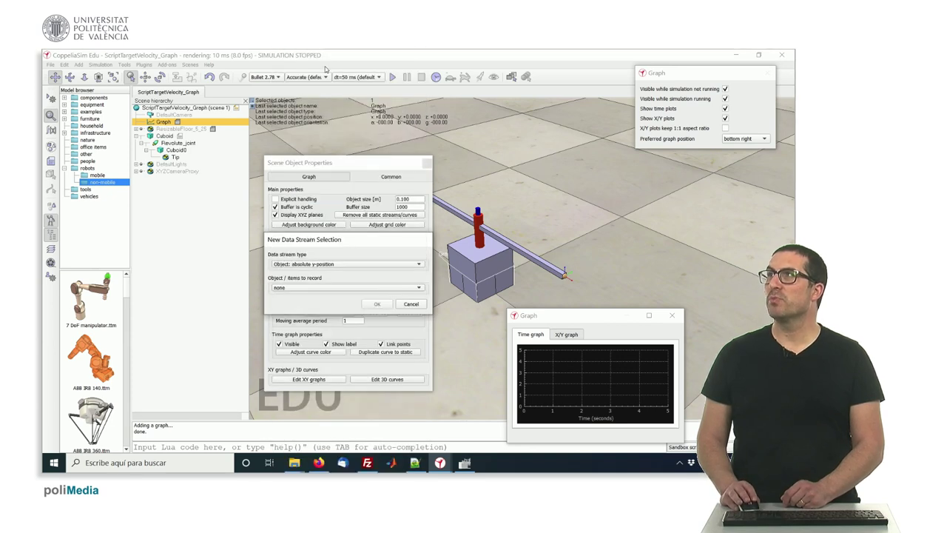
left_click(322, 288)
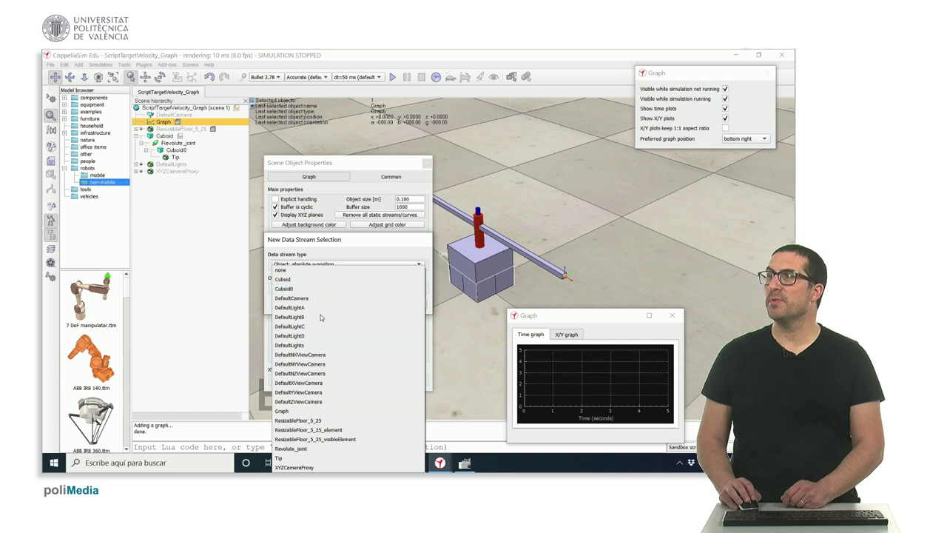
left_click(295, 458)
left_click(377, 303)
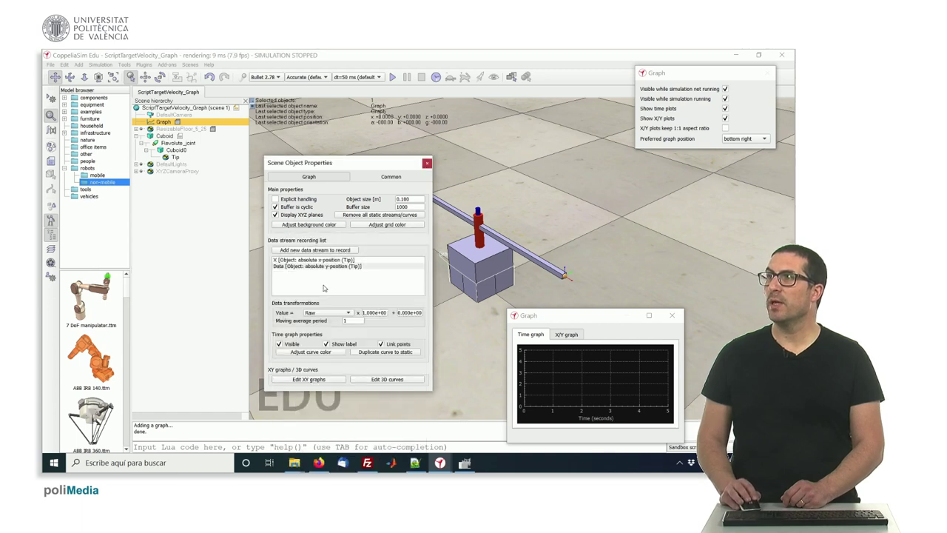
left_click(278, 267)
left_click(279, 267)
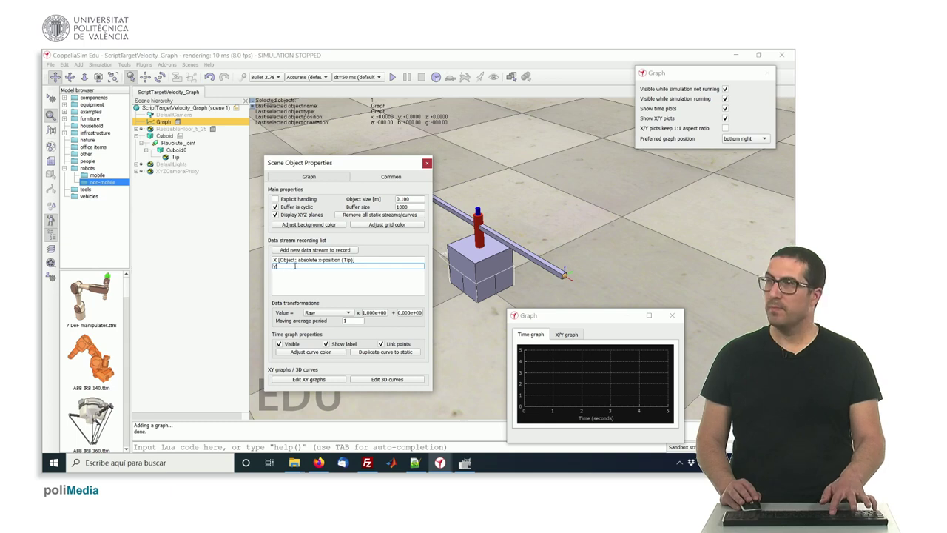
key("Return")
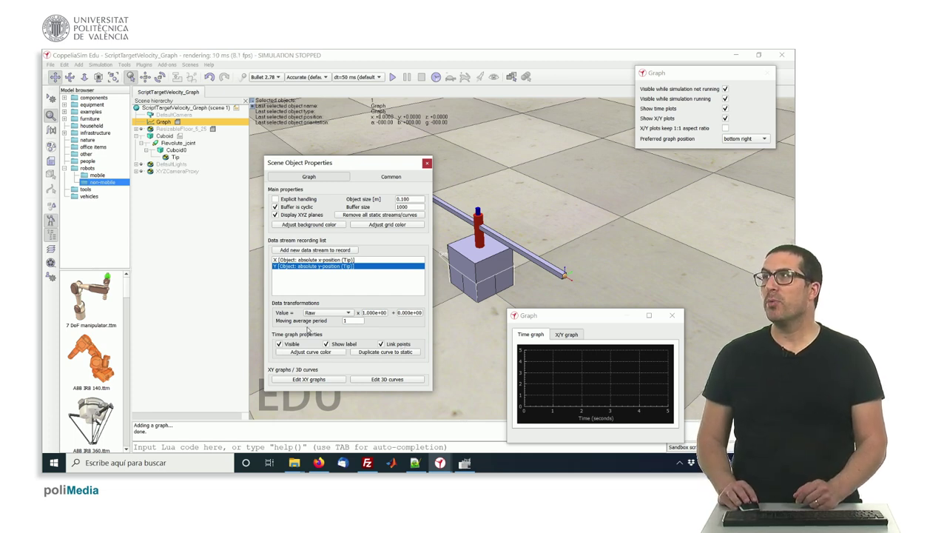
Change the X curve to blue, keep Y red, and refresh the time plots.
left_click(288, 261)
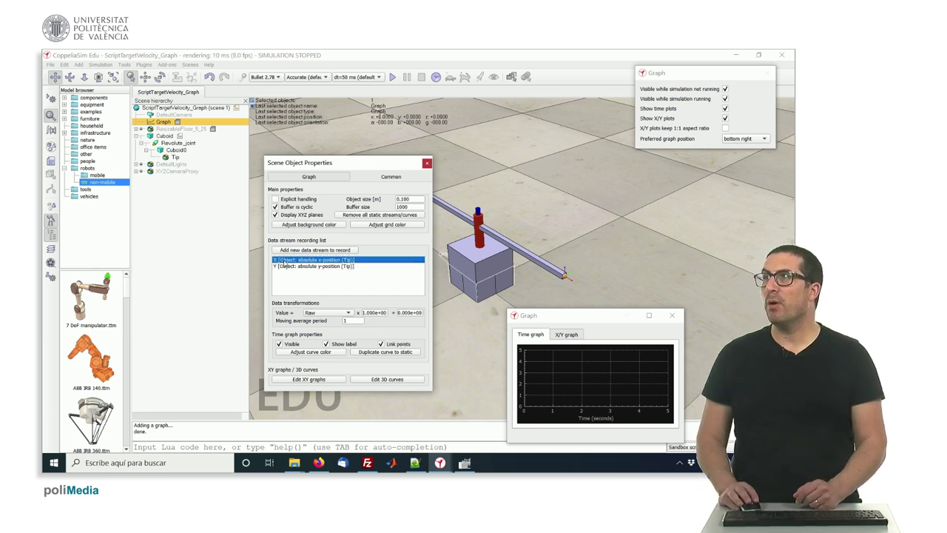
left_click(306, 352)
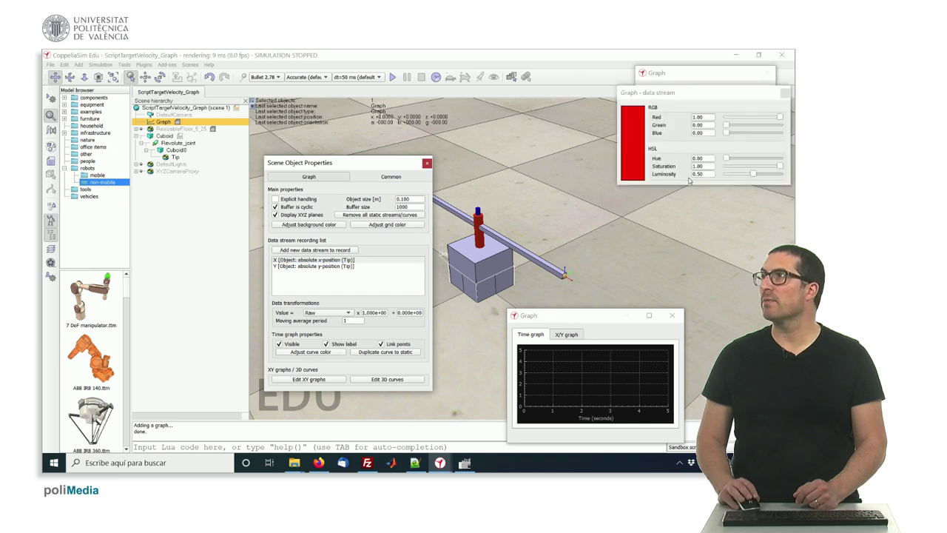
left_click_drag(726, 125, 778, 134)
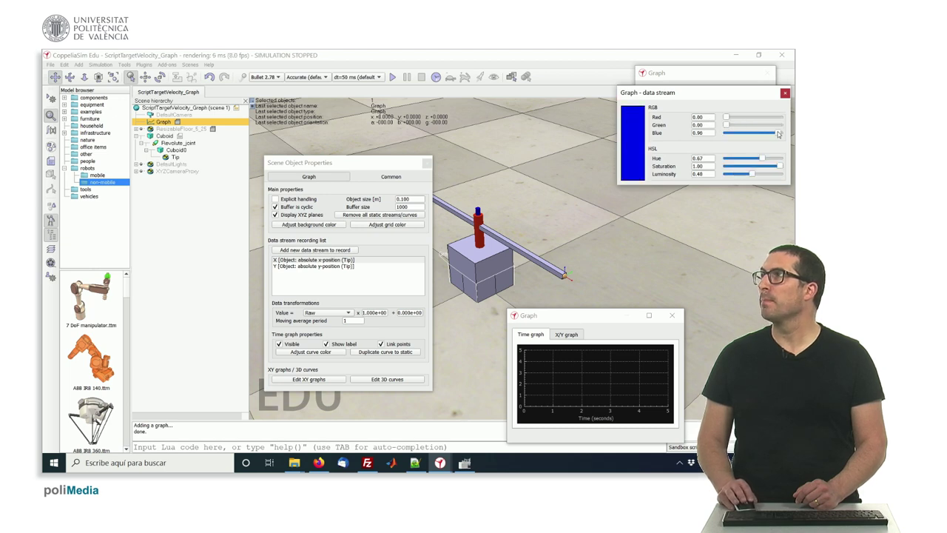
left_click(785, 93)
left_click(326, 260)
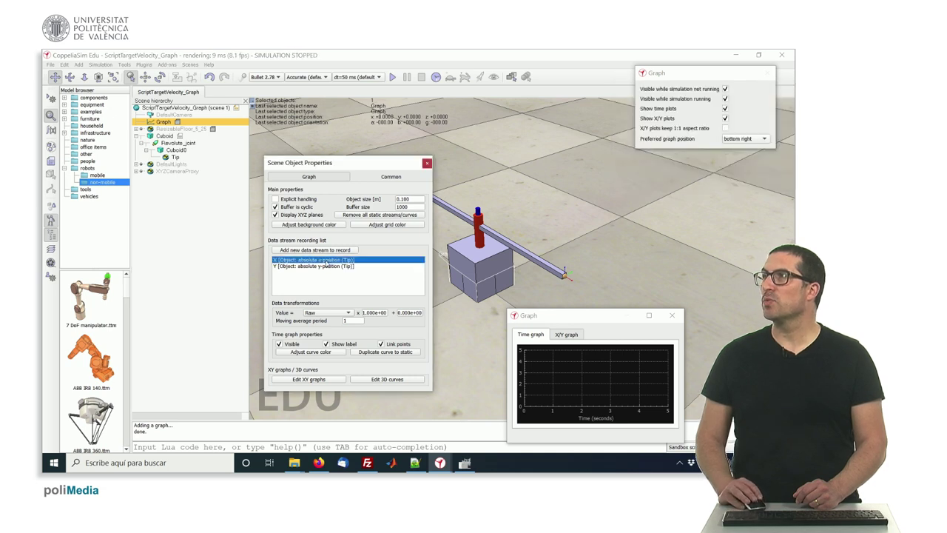
left_click(325, 266)
left_click(314, 352)
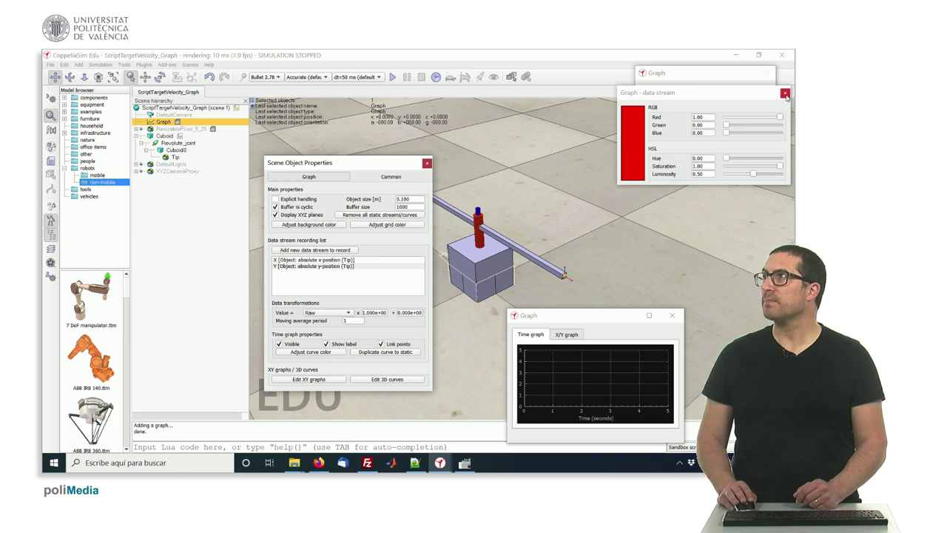
left_click(784, 93)
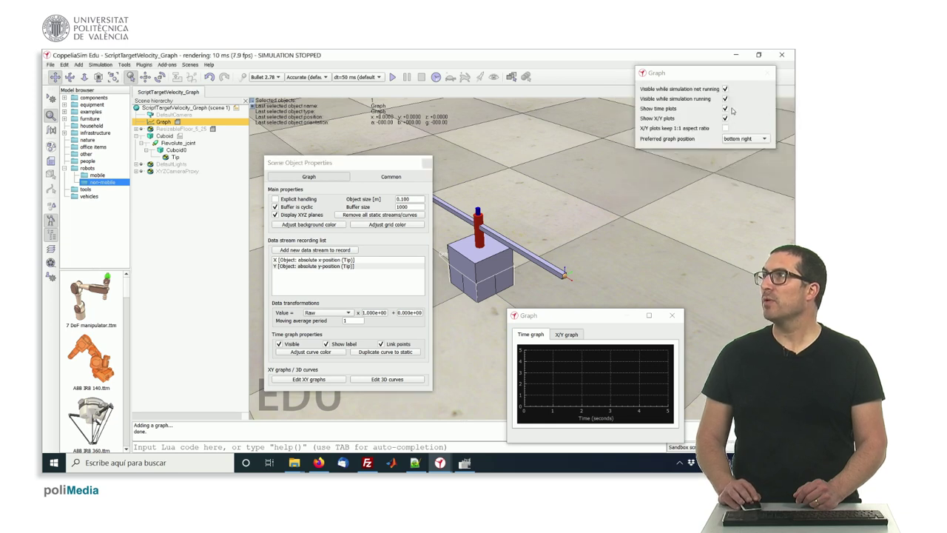
left_click(725, 109)
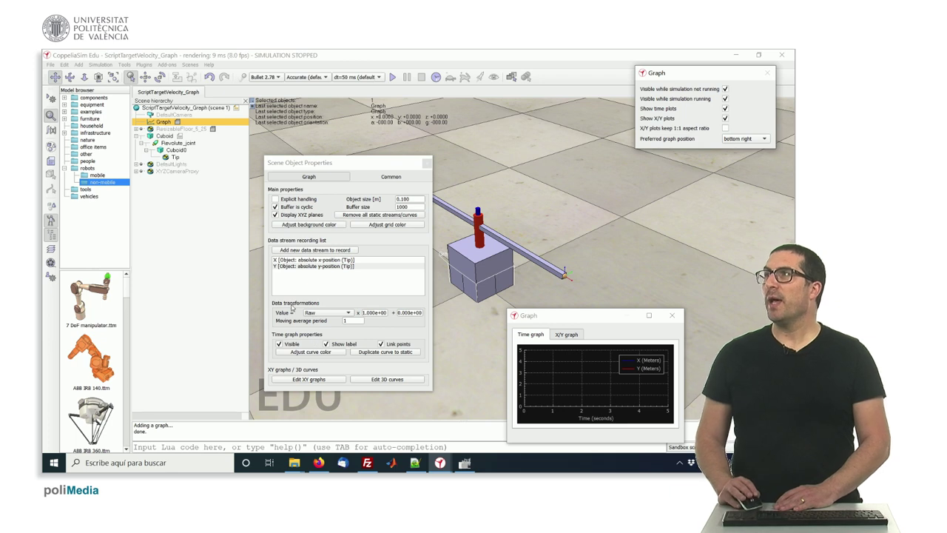
Run the simulation while moving and enlarging the graph window, then stop it.
left_click(392, 76)
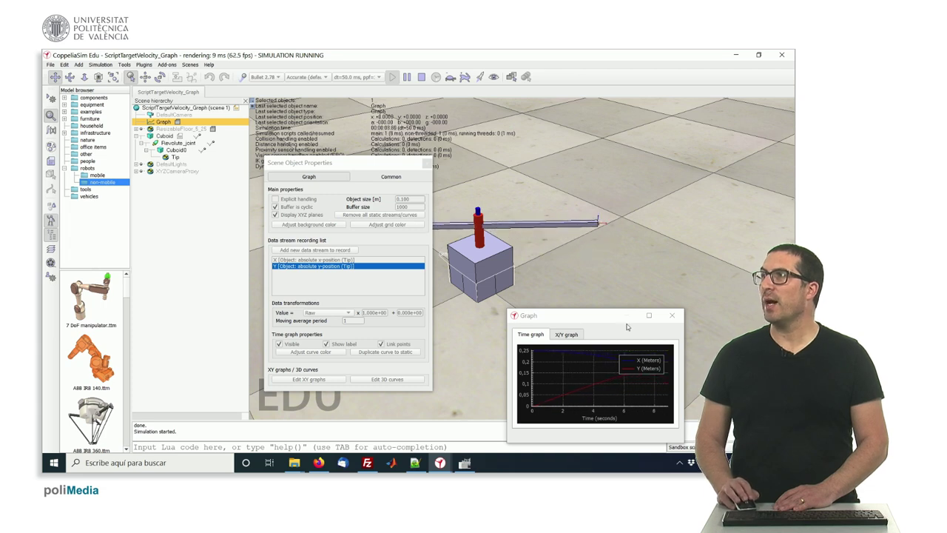
left_click_drag(608, 316, 561, 291)
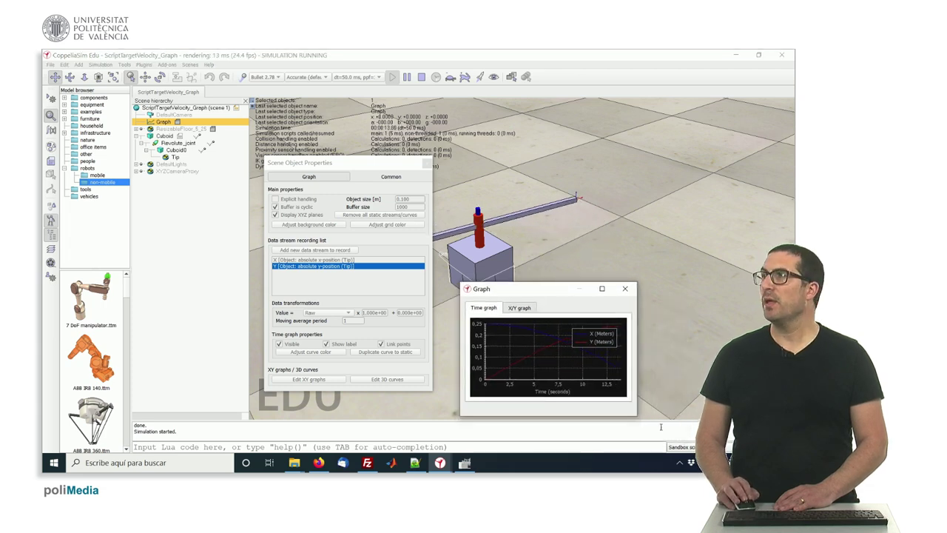
left_click_drag(635, 418, 686, 442)
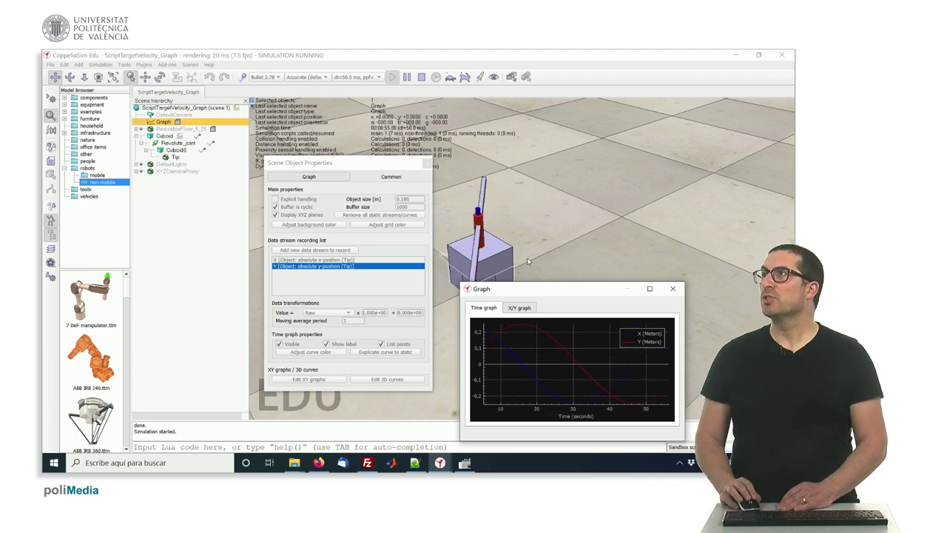
left_click(422, 78)
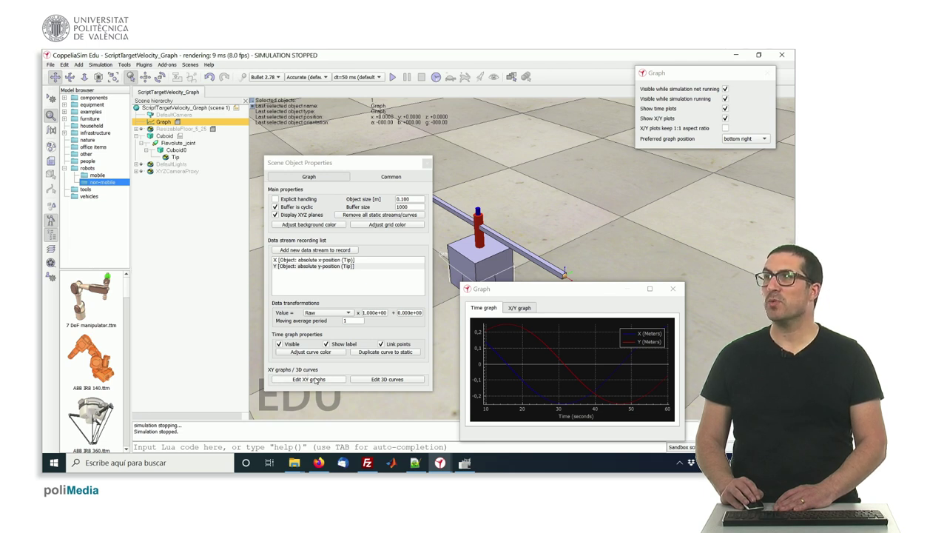
Create Curve [X - Y] with stream X as x-value and Y as y-value, coloured magenta.
left_click(309, 379)
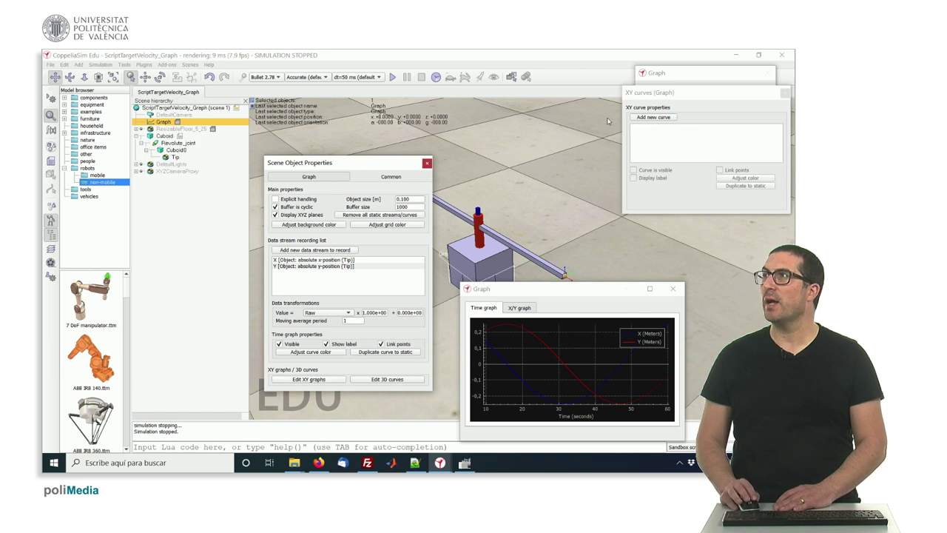
left_click(639, 119)
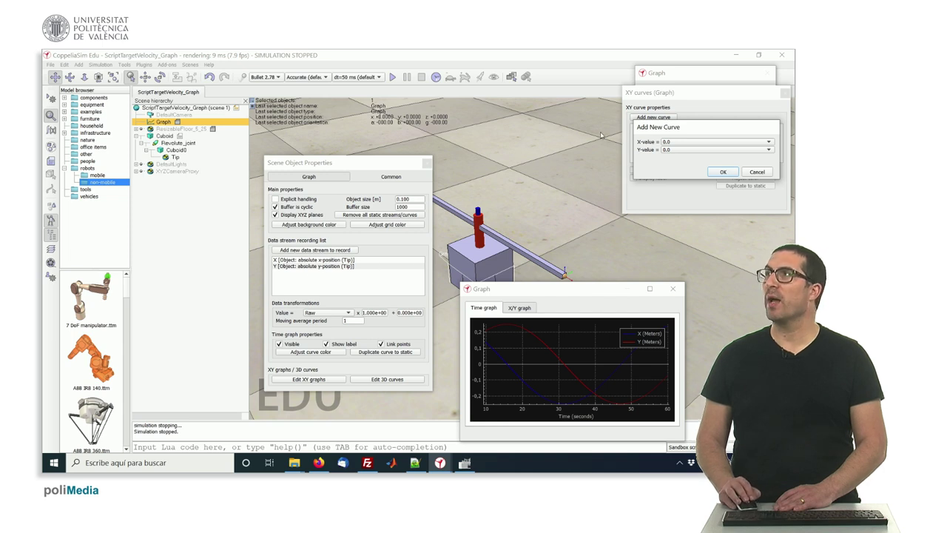
left_click(687, 143)
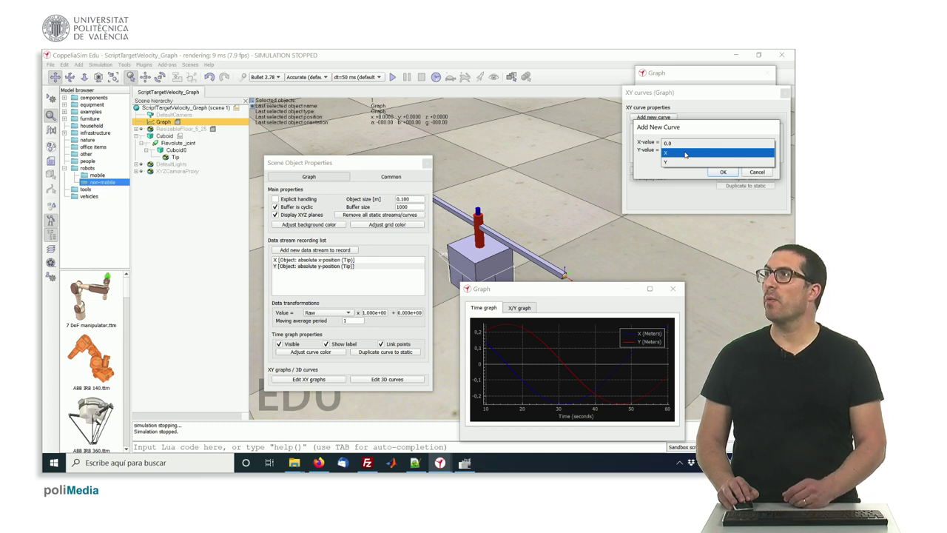
left_click(685, 153)
left_click(684, 150)
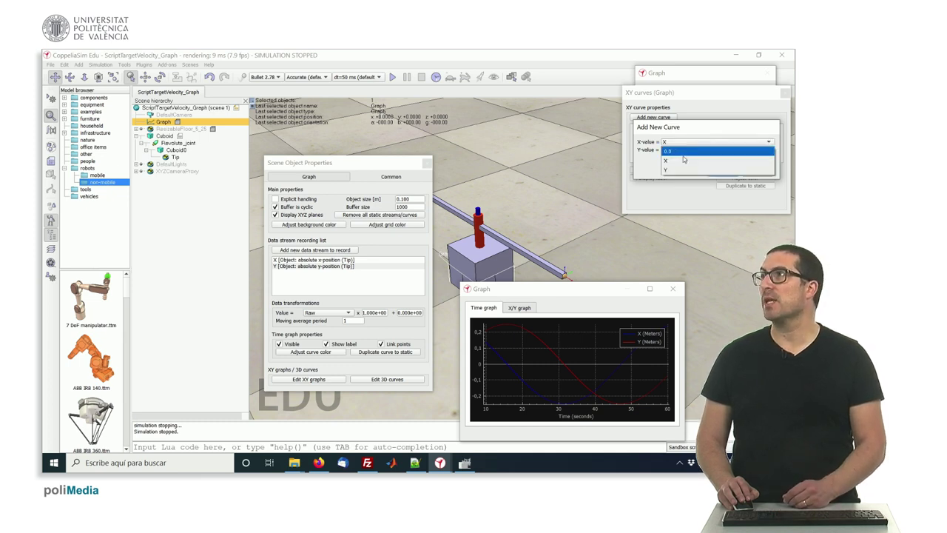
left_click(681, 170)
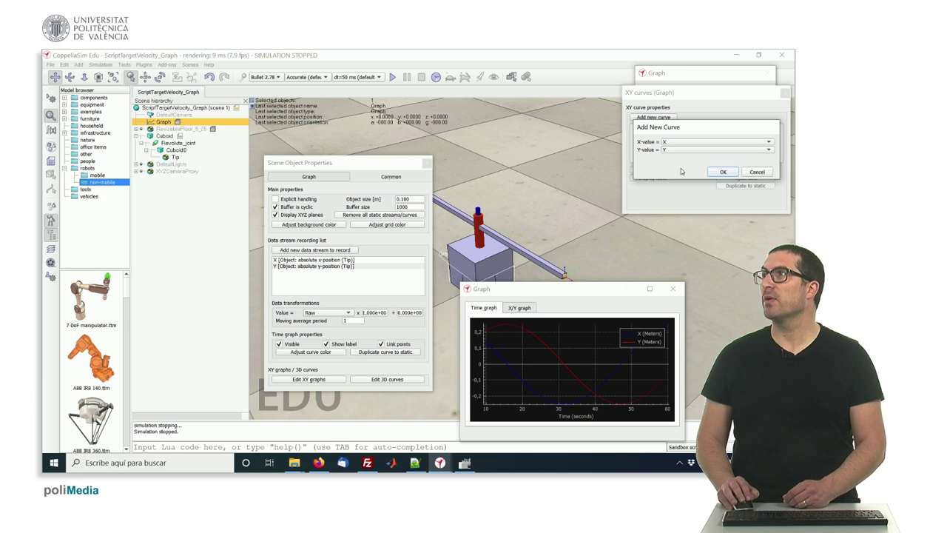
left_click(722, 172)
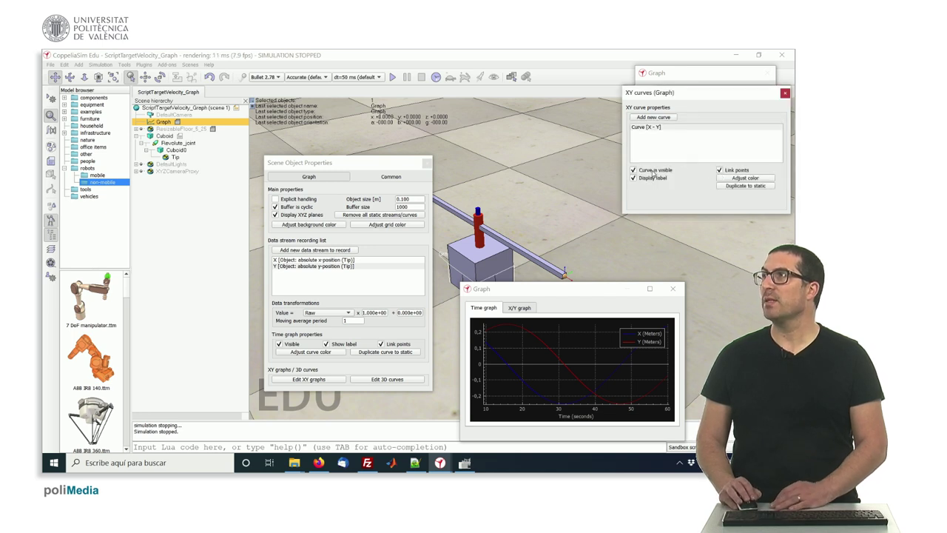
left_click(745, 179)
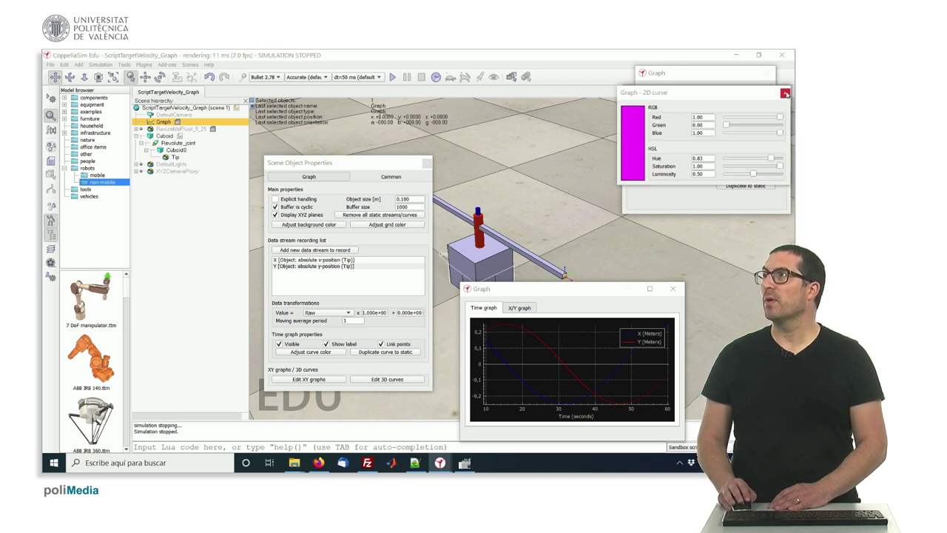
Show the magenta X-Y curve in the X/Y plot with equal axis scaling.
left_click(785, 93)
left_click(521, 307)
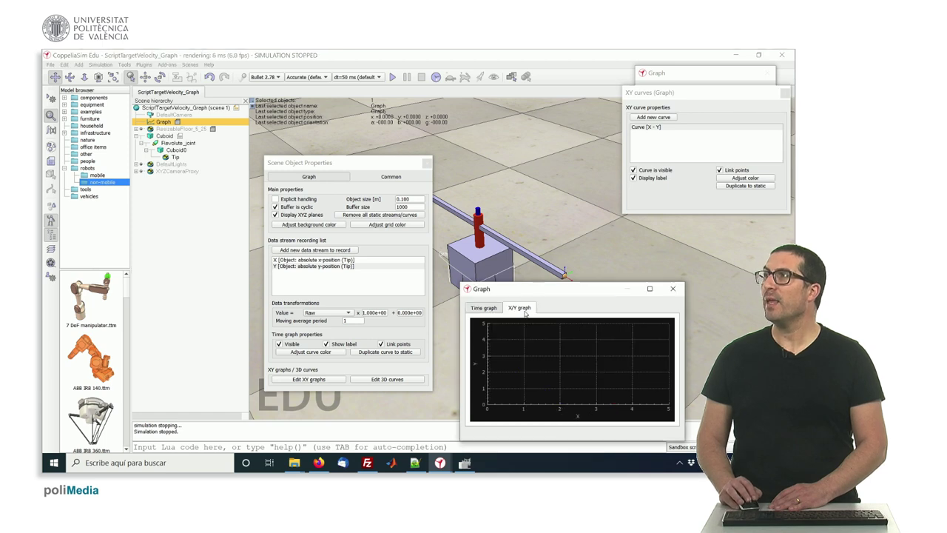
left_click(786, 93)
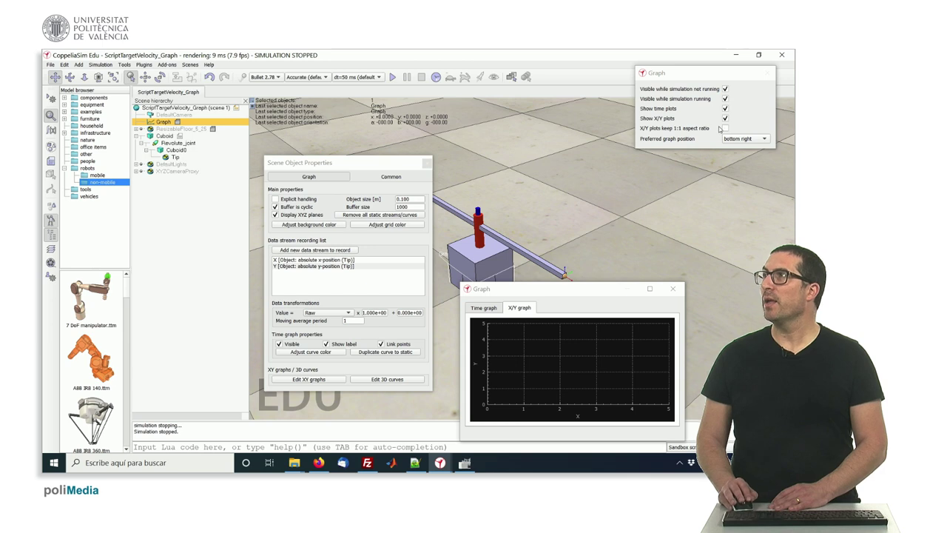
left_click(724, 128)
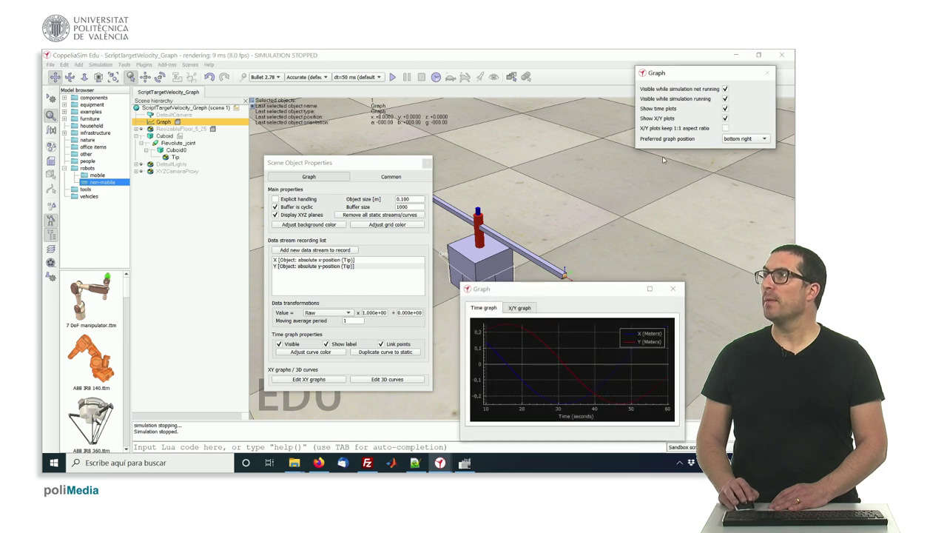
left_click(520, 308)
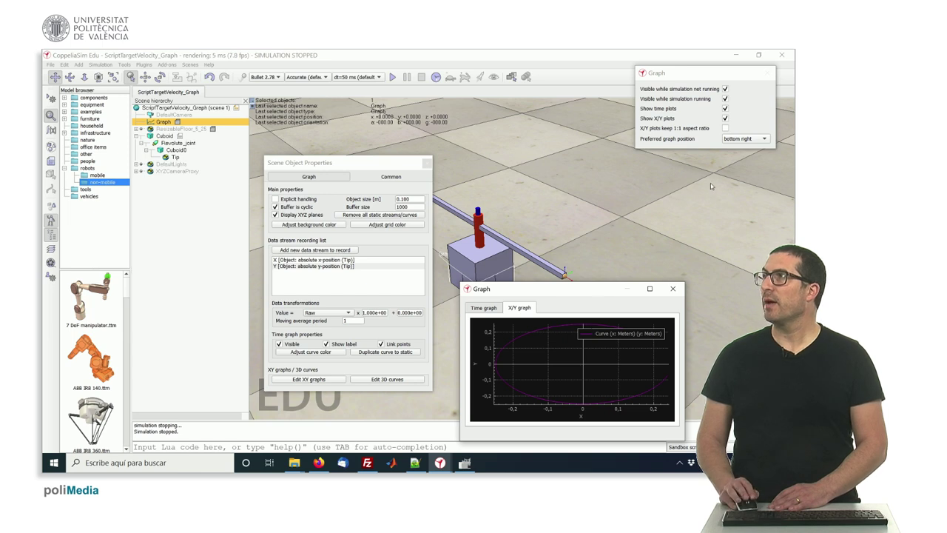
left_click(724, 129)
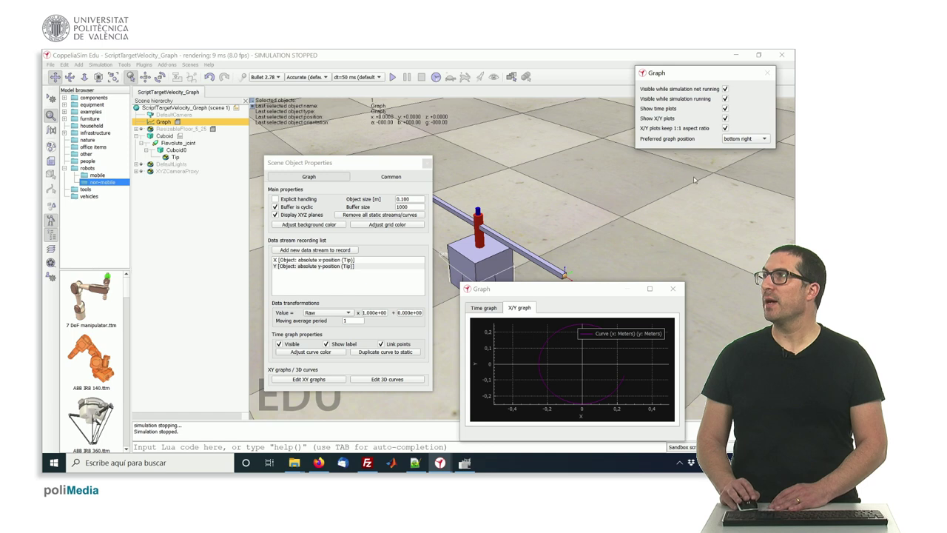
Hide Curve [X - Y]'s label and redisplay the circular X/Y plot.
left_click(308, 379)
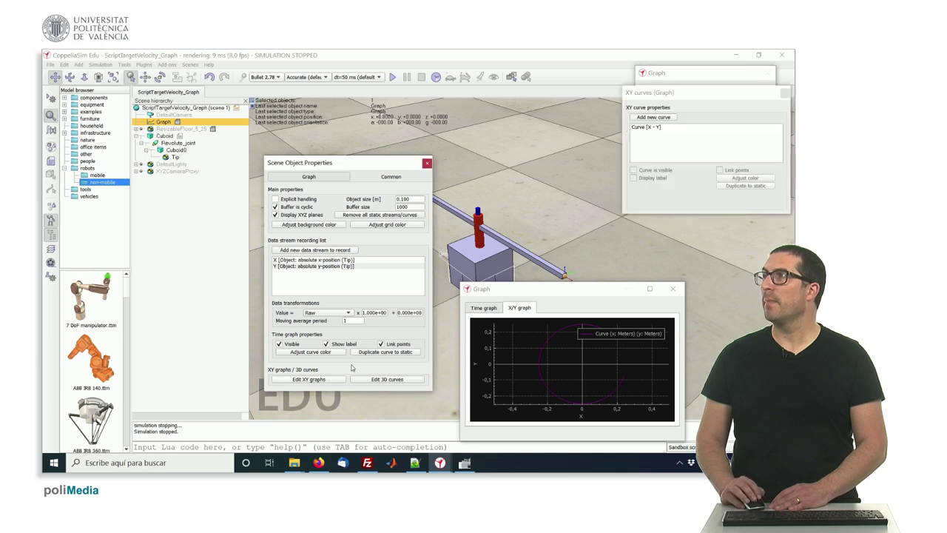
left_click(657, 127)
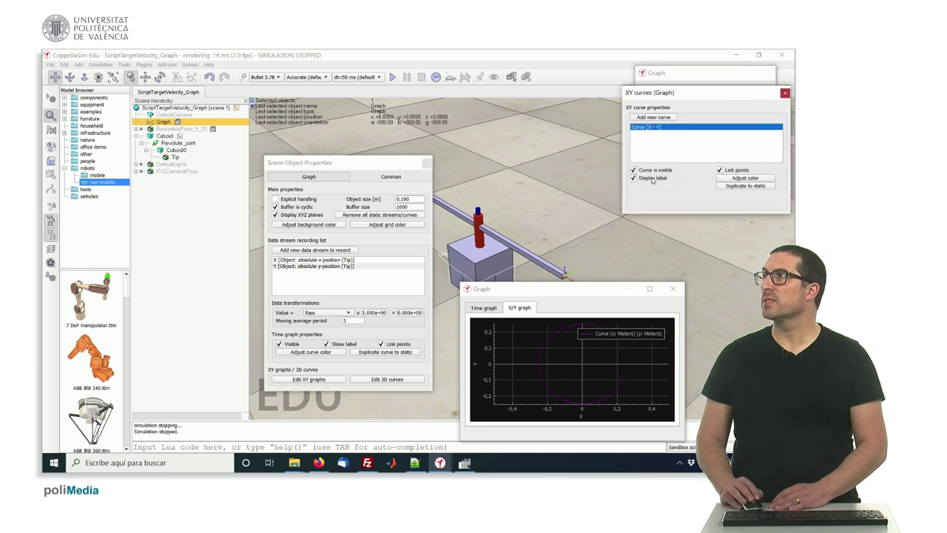
left_click(652, 179)
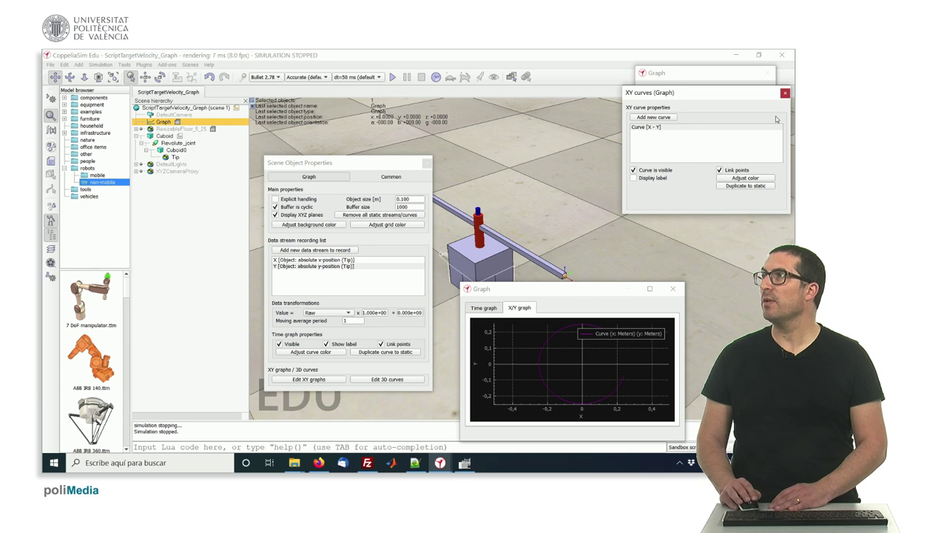
left_click(785, 93)
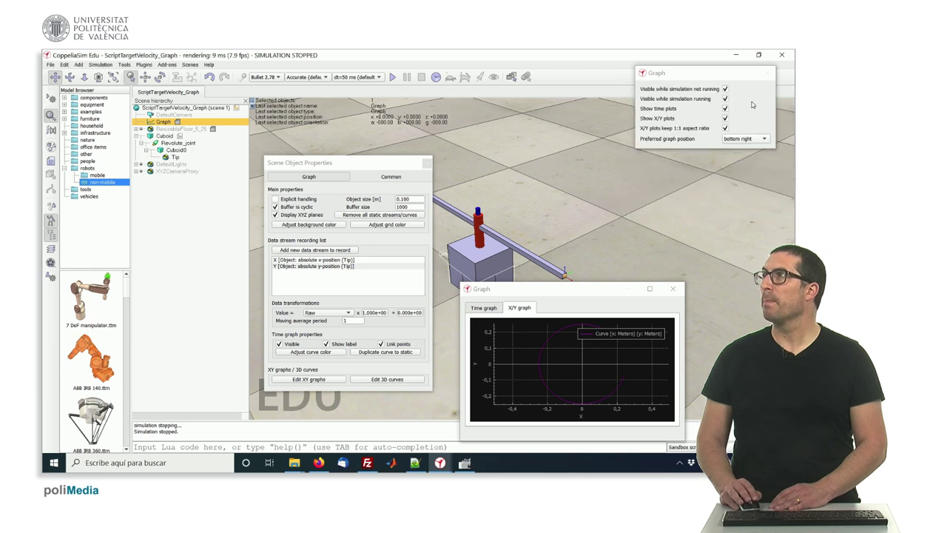
left_click(724, 129)
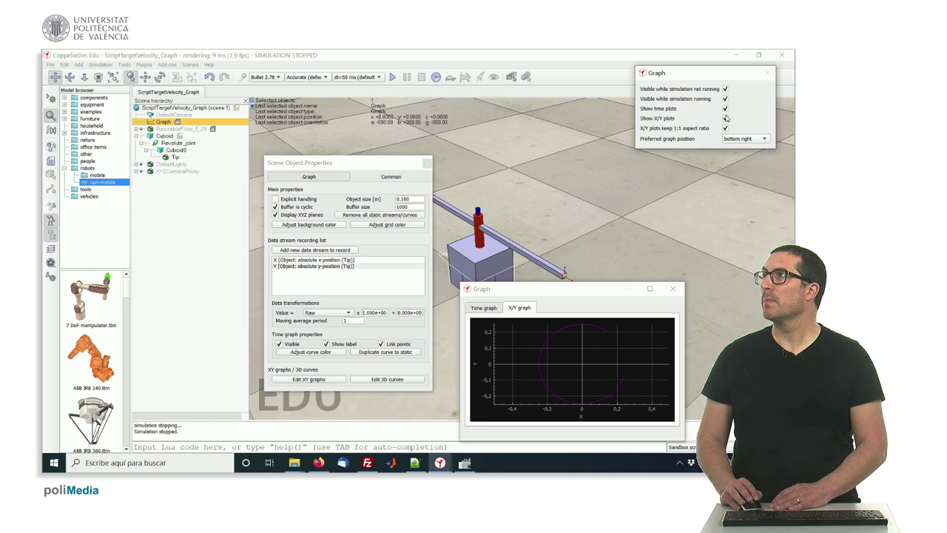
left_click(726, 118)
left_click(725, 119)
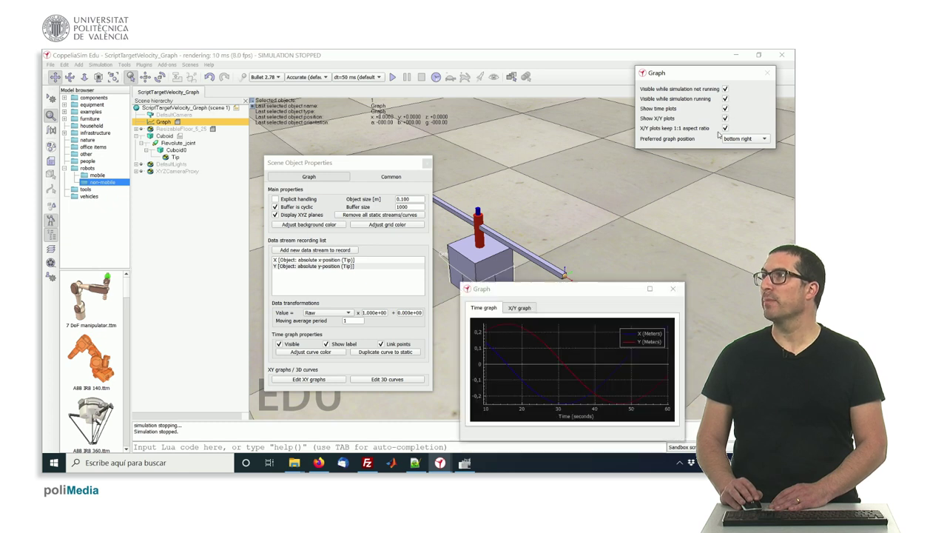
left_click(521, 307)
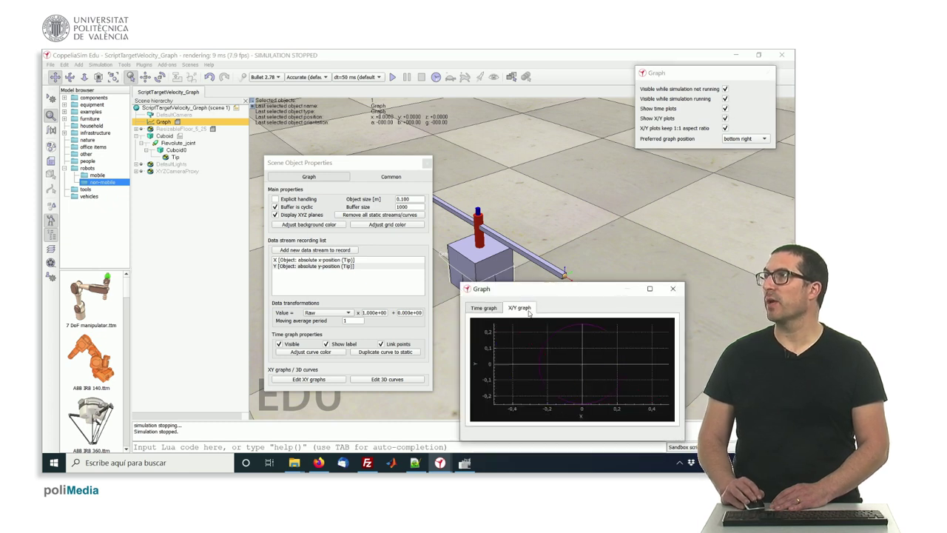
Rerun the simulation with the properties dialog closed, watching the circular X/Y trace, then stop.
left_click(392, 83)
left_click(392, 83)
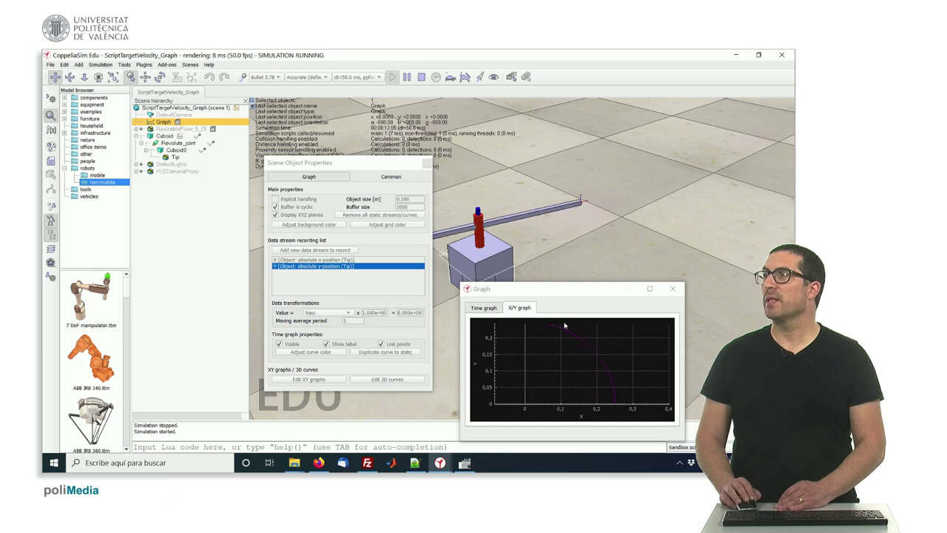
left_click(427, 162)
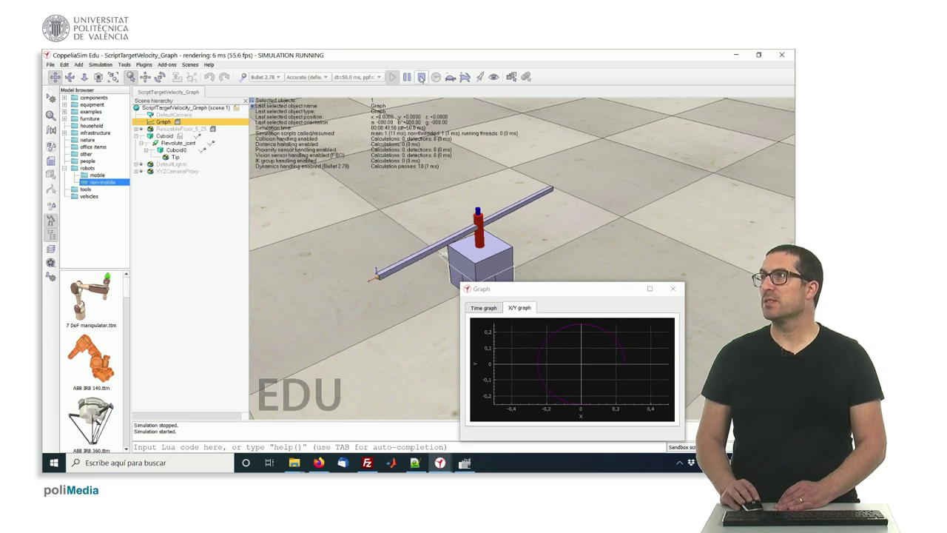
left_click(421, 77)
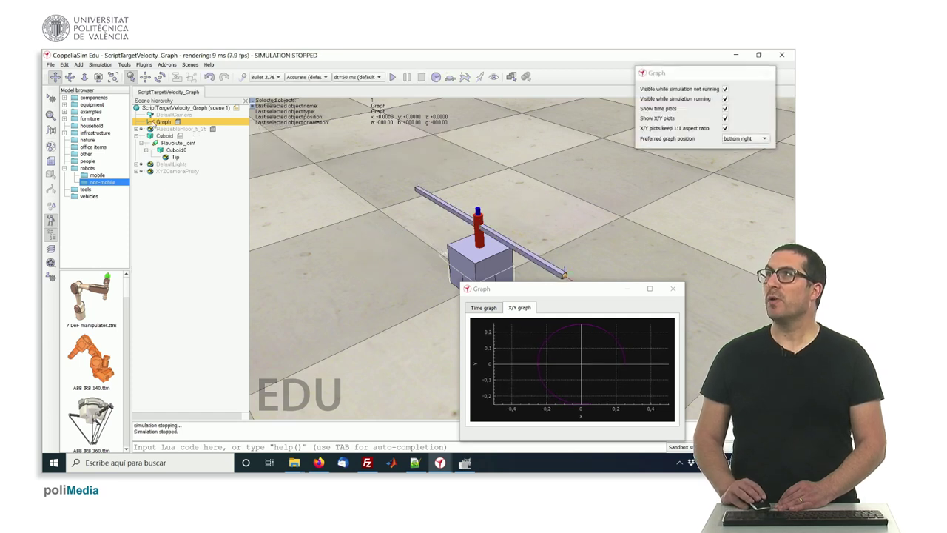
Reopen the Graph's properties and glance at the still-empty 3D curves list.
double_click(151, 121)
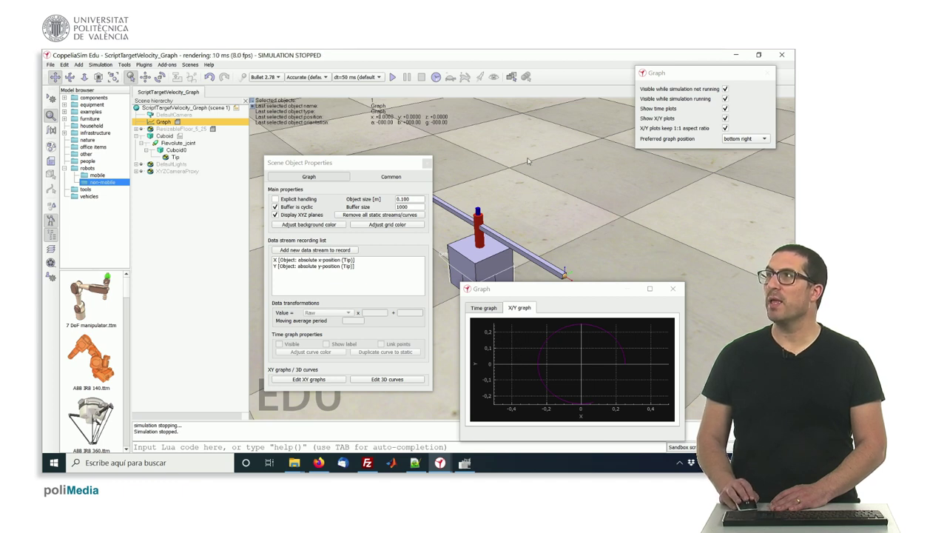
left_click(400, 379)
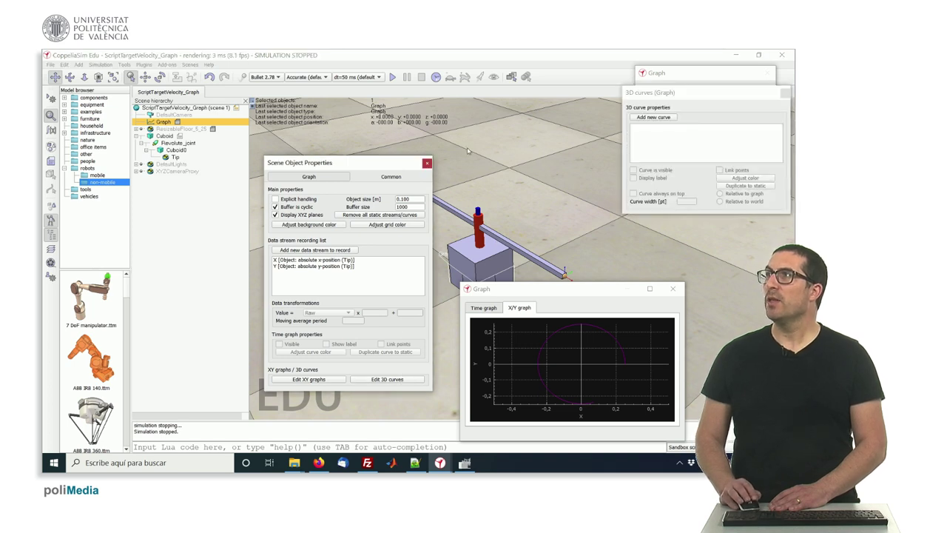
left_click(785, 94)
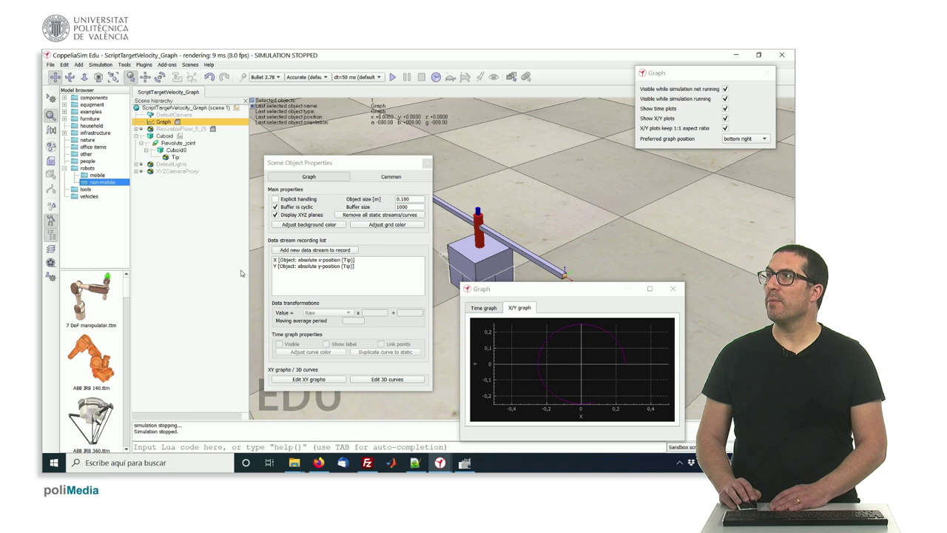
left_click(283, 267)
Add a third stream recording Tip's absolute z-position, named Z.
left_click(288, 250)
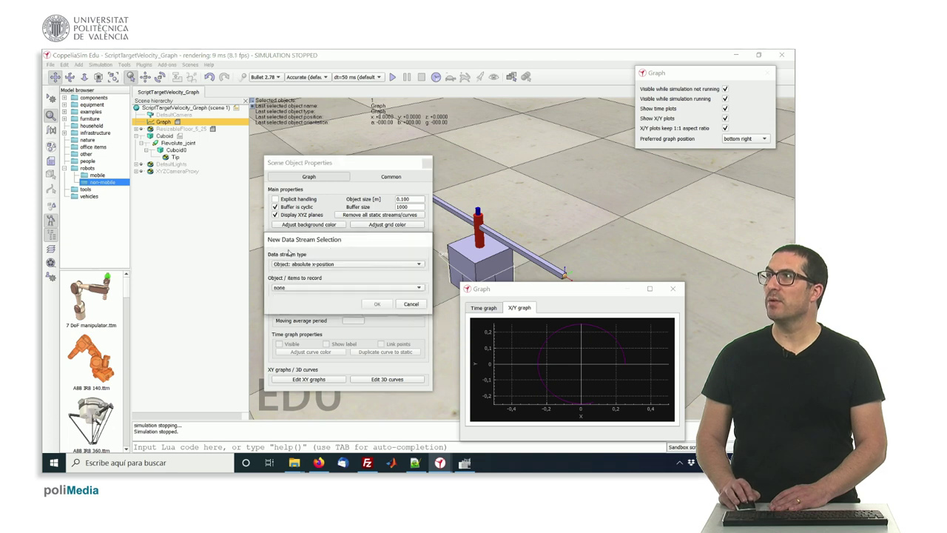
left_click(301, 263)
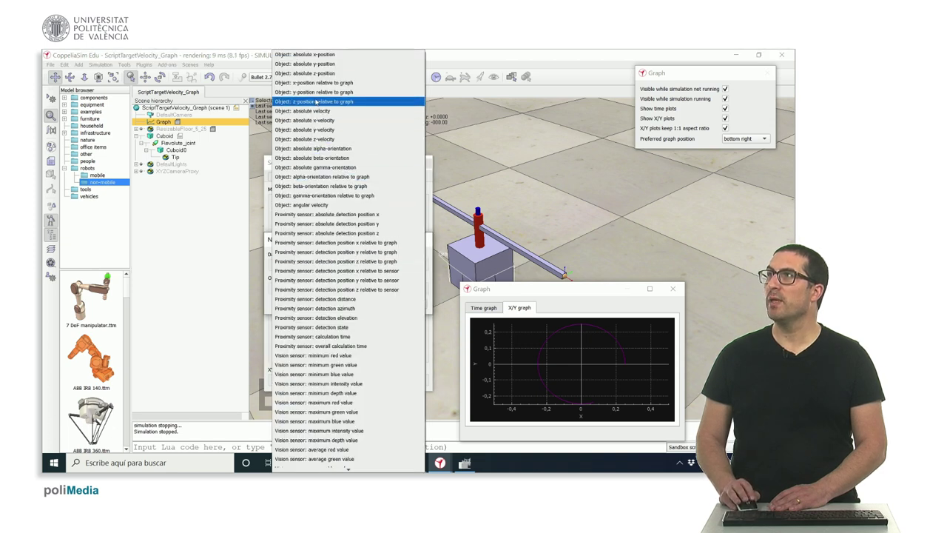
left_click(316, 74)
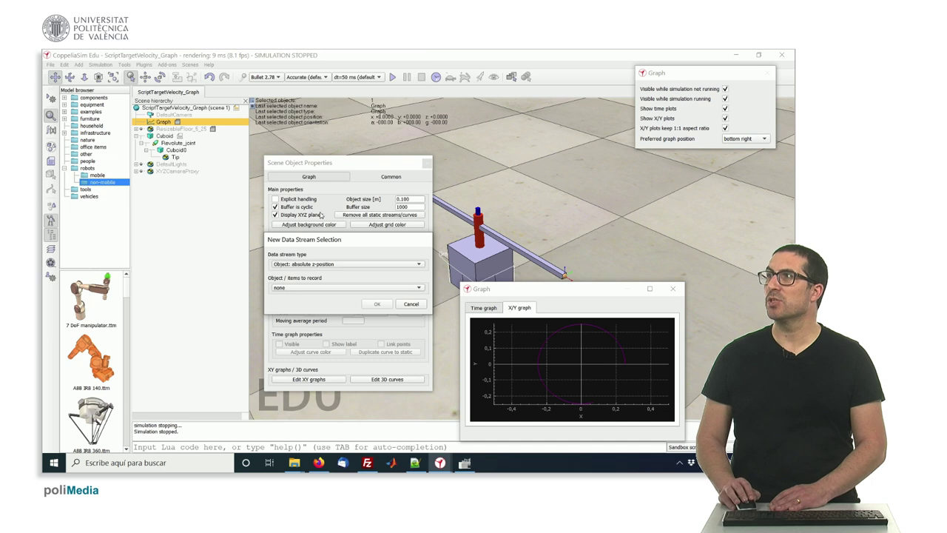
left_click(310, 287)
left_click(307, 458)
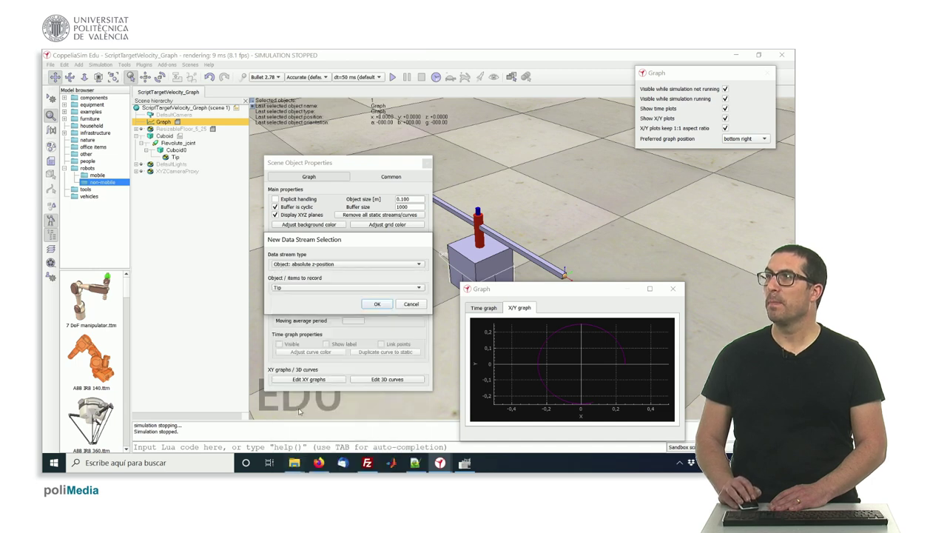
left_click(374, 304)
double_click(281, 272)
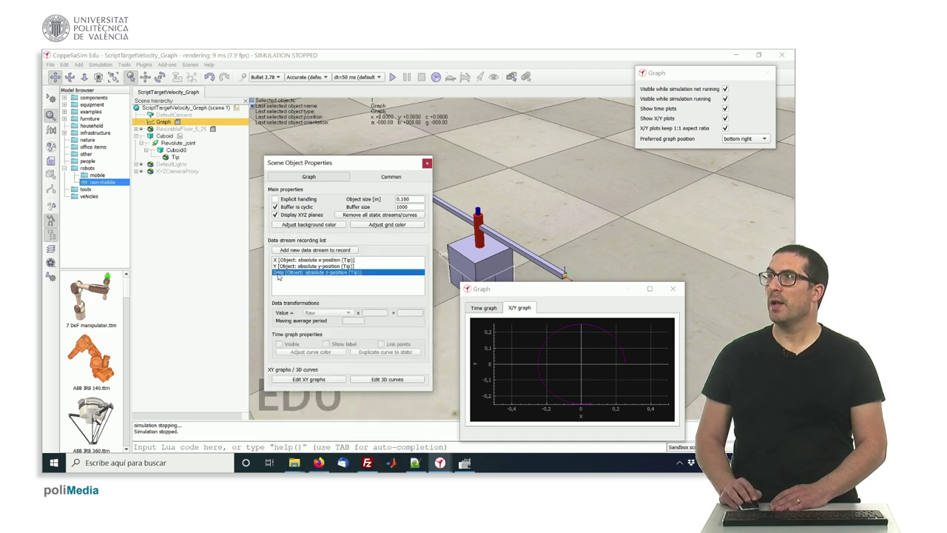
type("Z")
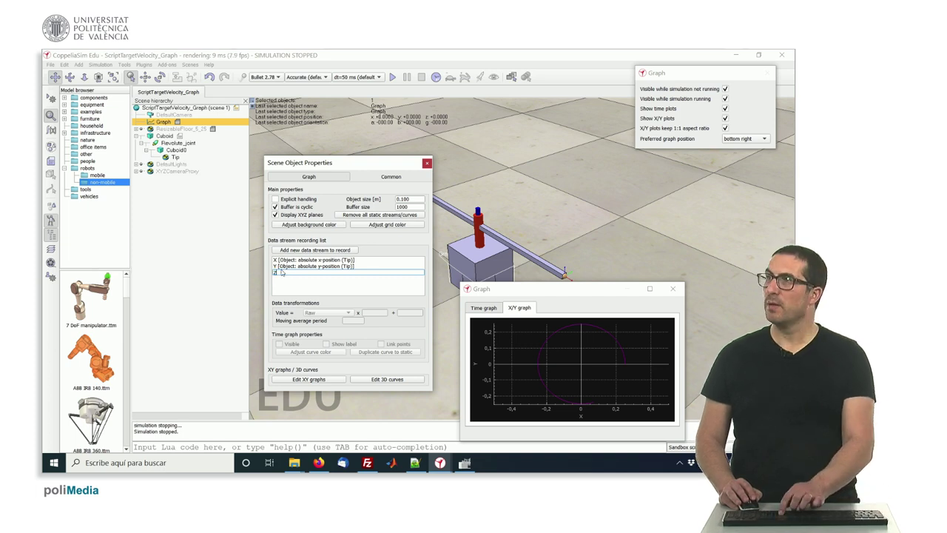
key("Return")
left_click(387, 379)
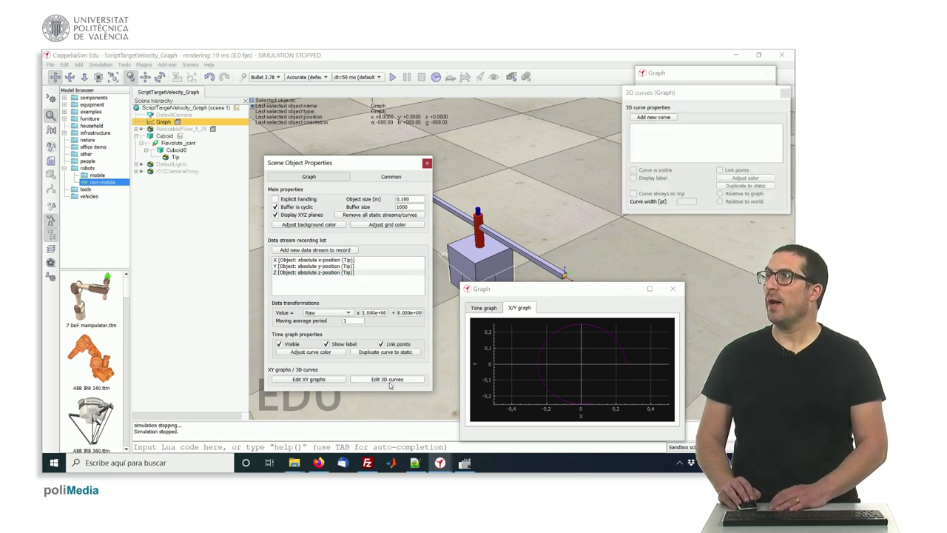
Add a new 3D curve using streams X, Y and Z for its X, Y and Z values.
left_click(664, 118)
left_click(668, 142)
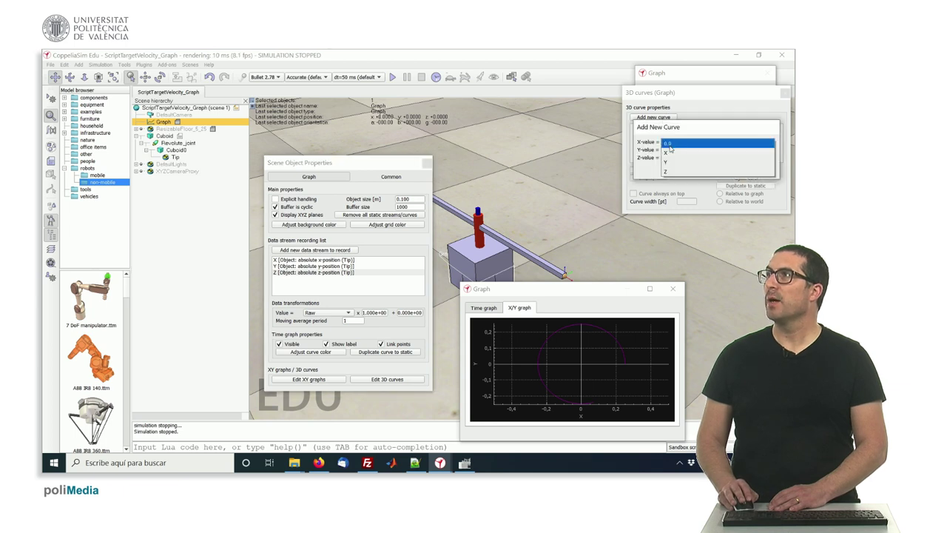
left_click(670, 151)
left_click(671, 150)
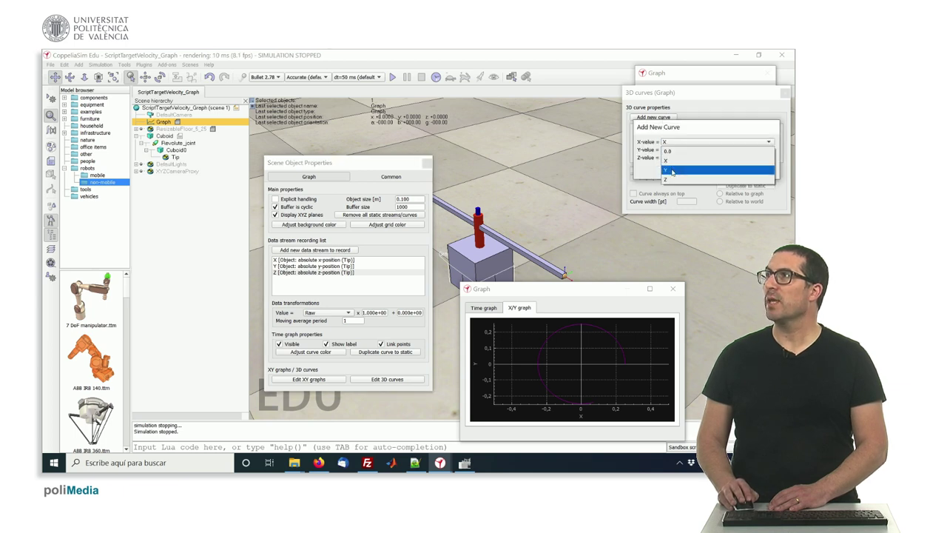
left_click(671, 170)
left_click(671, 158)
left_click(673, 186)
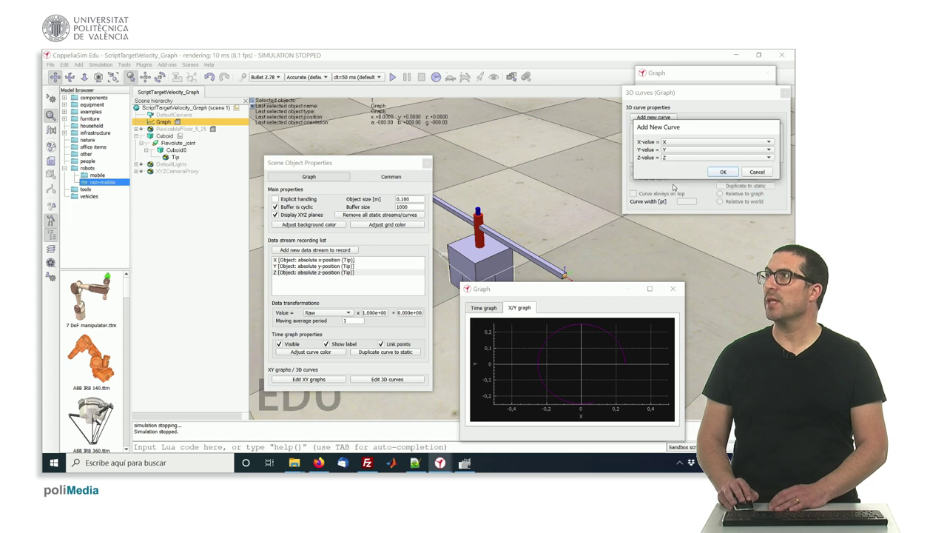
left_click(723, 171)
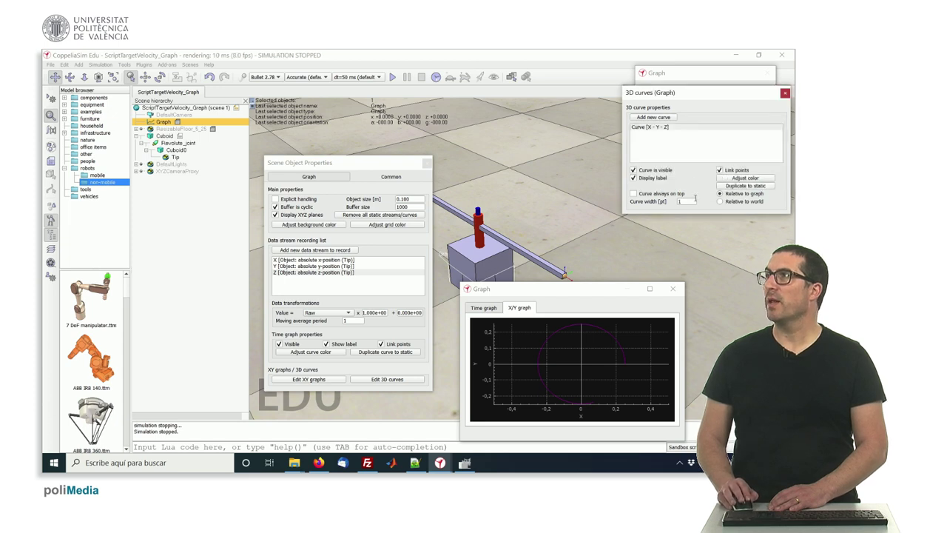
Give the X-Y-Z curve a width of 3 and a green colour, then close the settings.
double_click(688, 203)
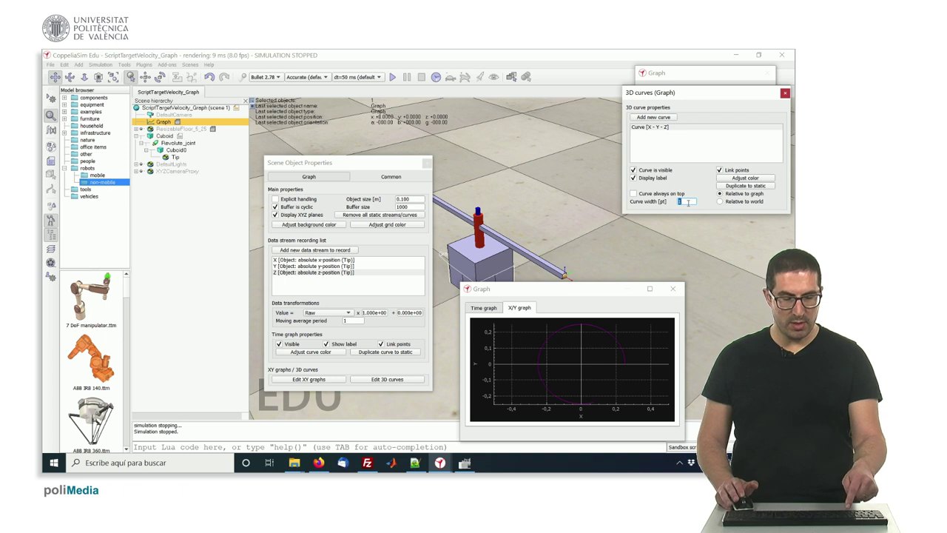
type("3")
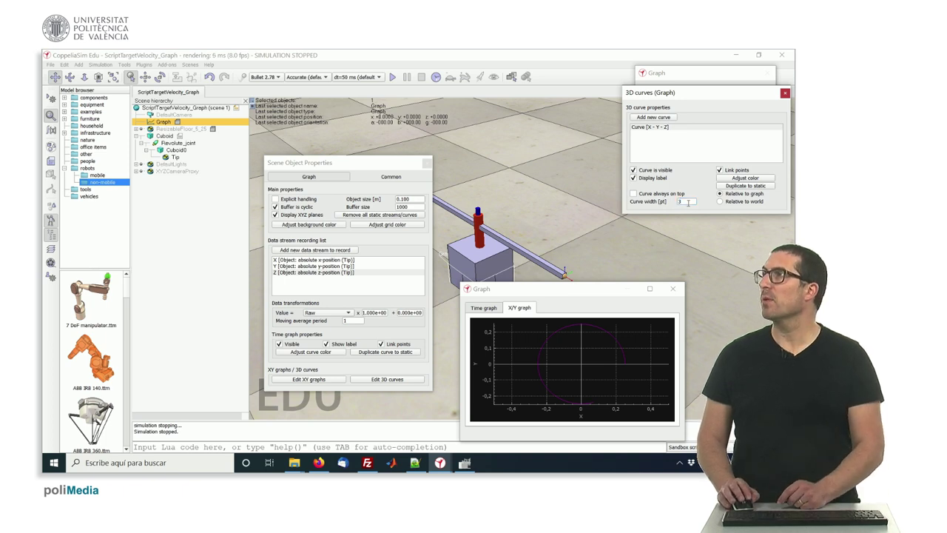
left_click(732, 178)
left_click(739, 107)
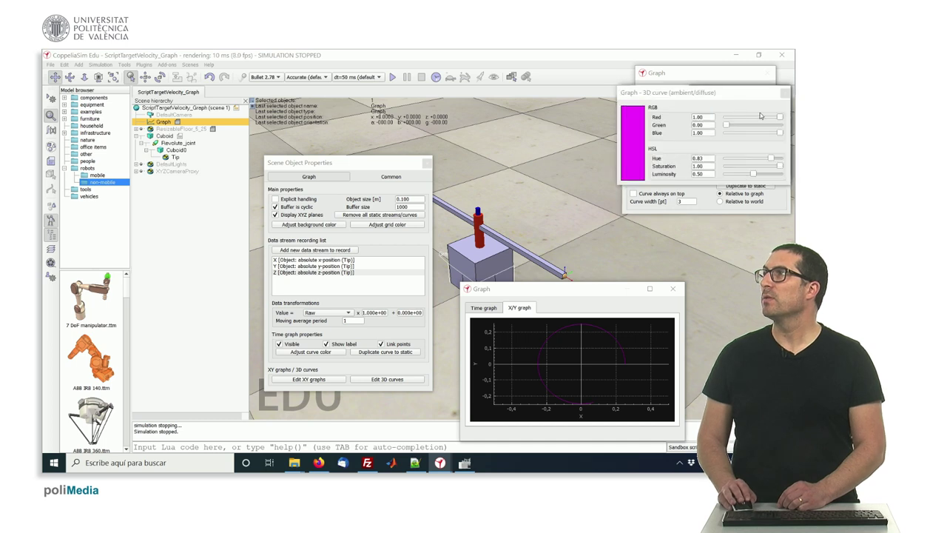
left_click_drag(778, 118, 716, 133)
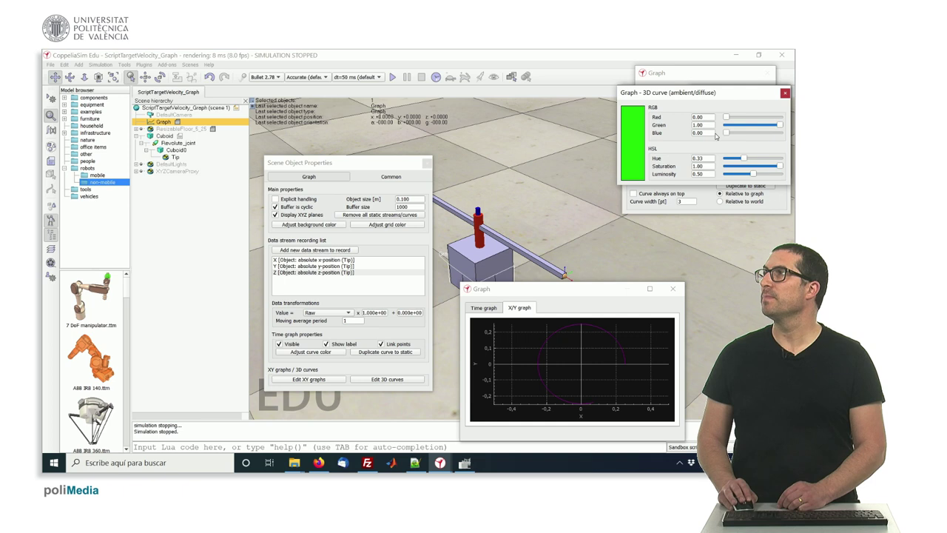
left_click(784, 93)
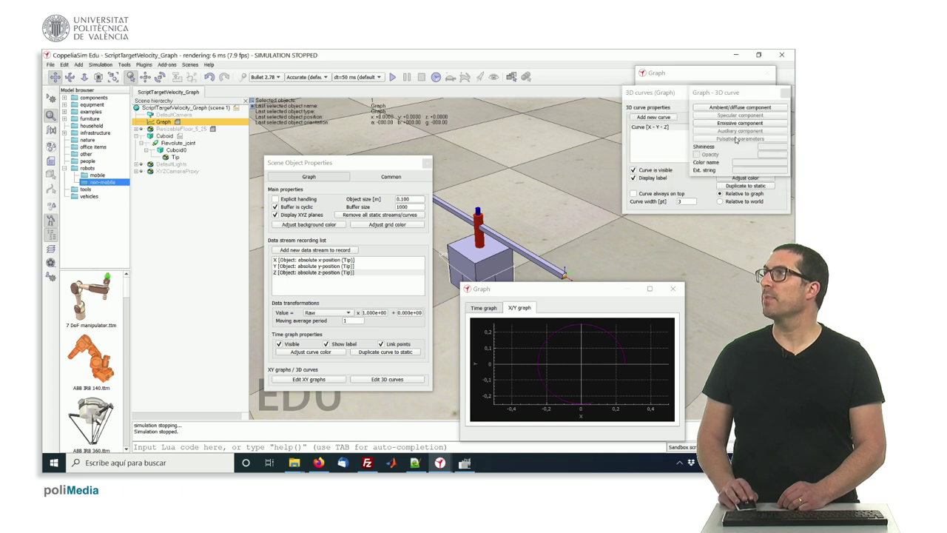
left_click(784, 93)
left_click(784, 94)
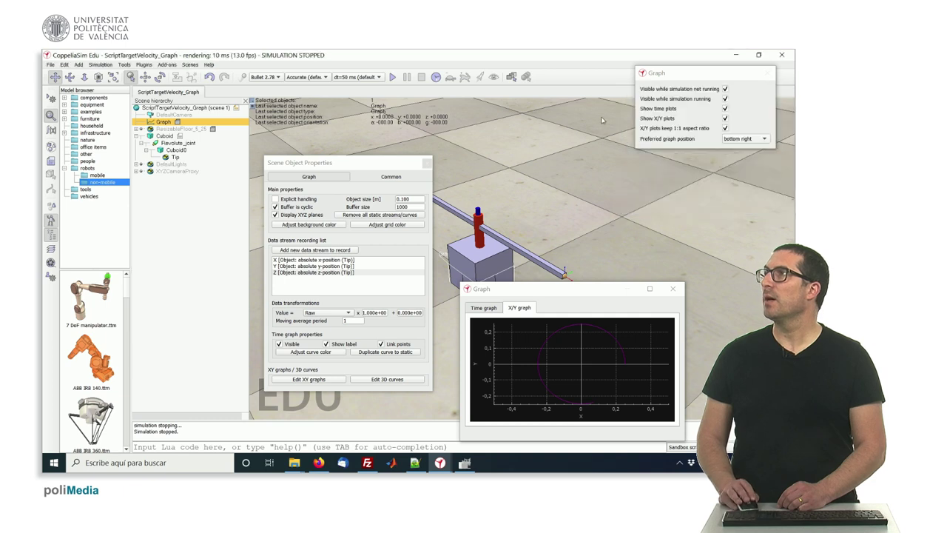
Start the simulation and orbit the view to watch the green 3D curve trace the Tip's arc.
left_click(426, 161)
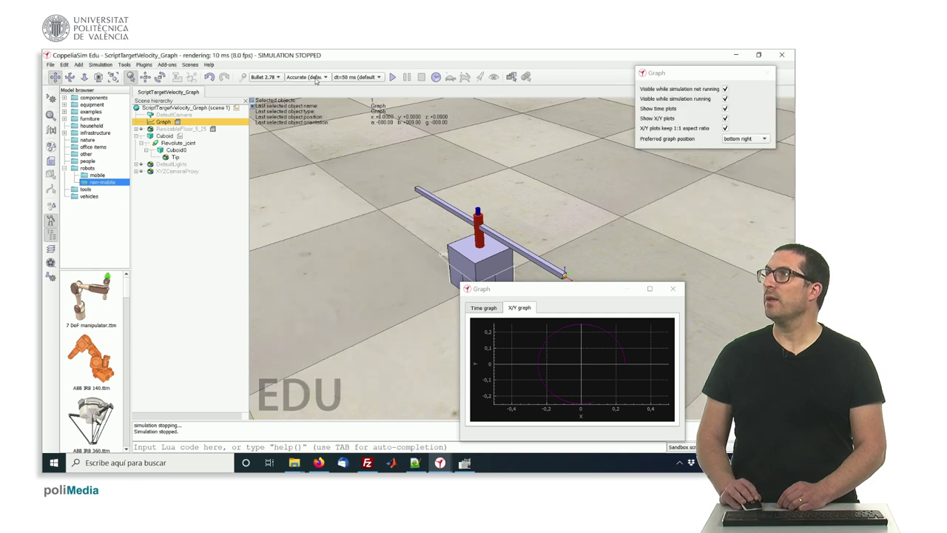
left_click(392, 77)
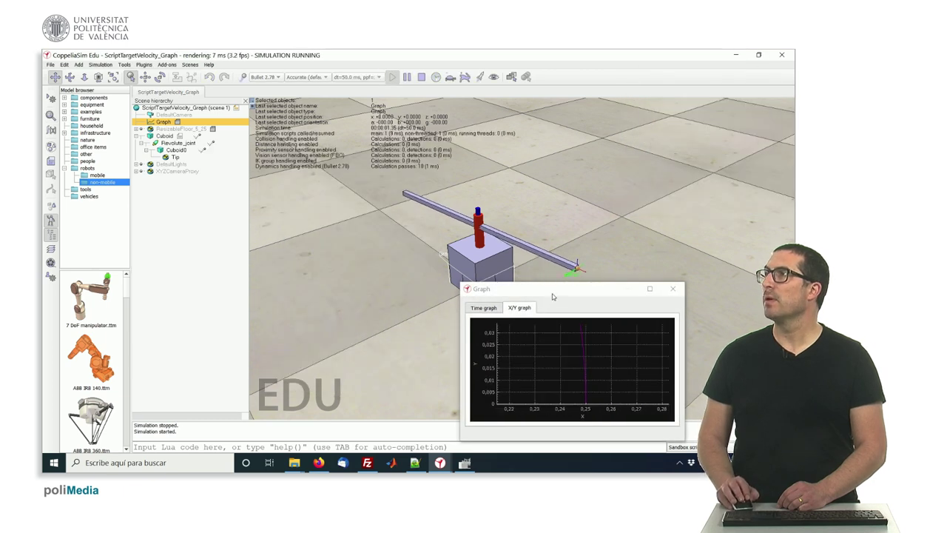
left_click_drag(550, 291, 685, 291)
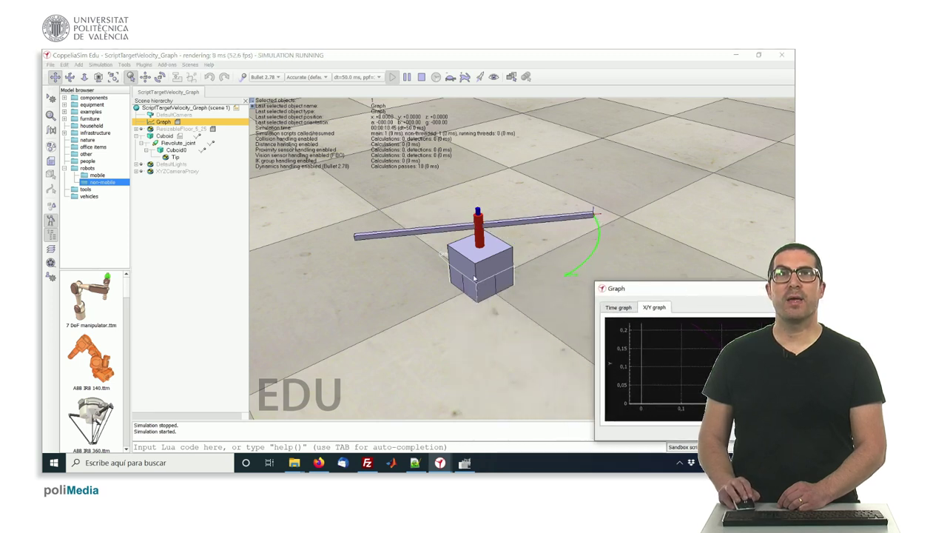
left_click_drag(440, 298, 461, 277)
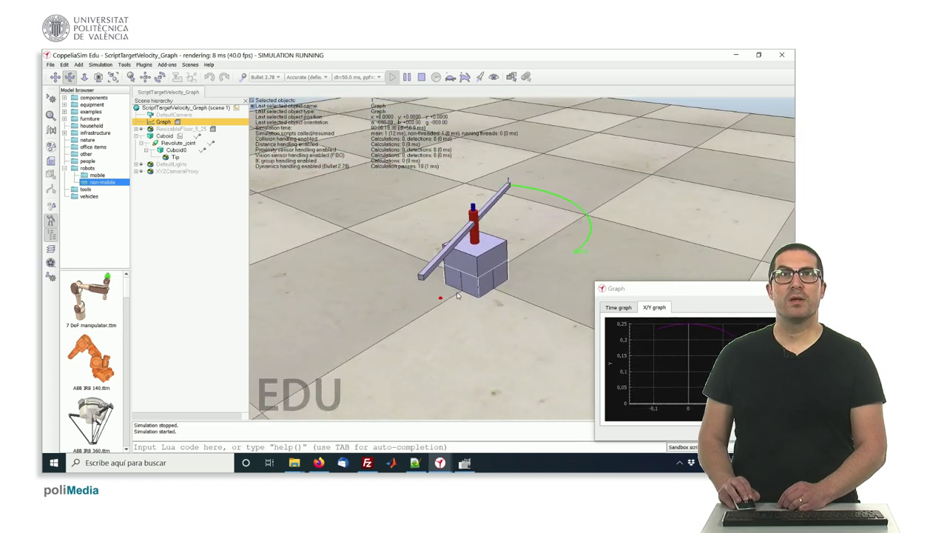